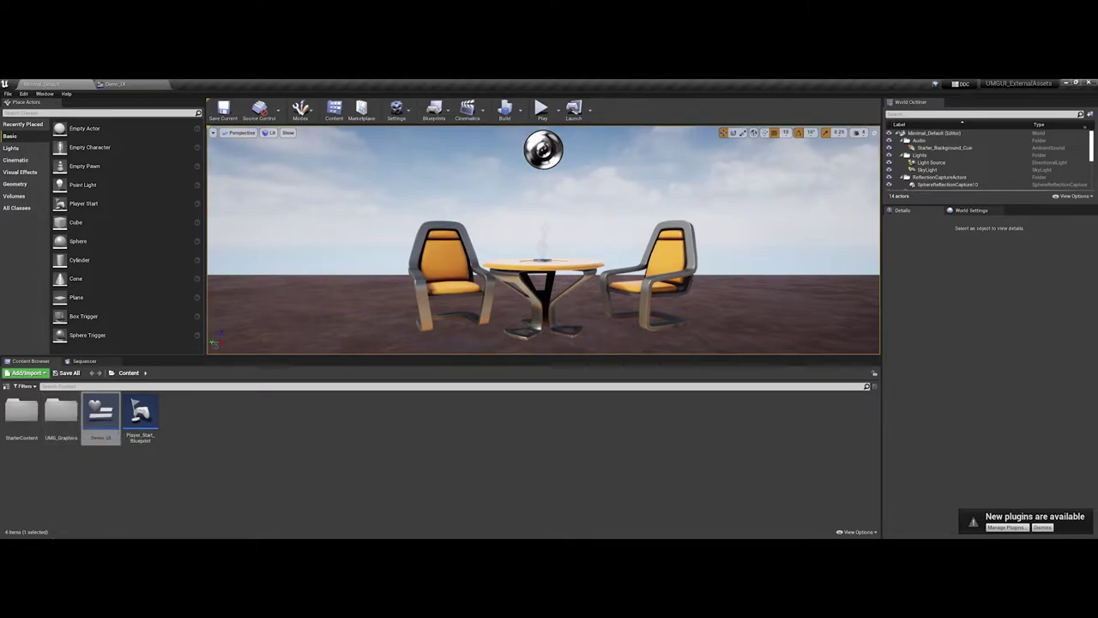
# Step: Browse in File Explorer to D:\UnrealProjects\UMGUI_ExternalAssets\Content
pyautogui.click(7, 533)
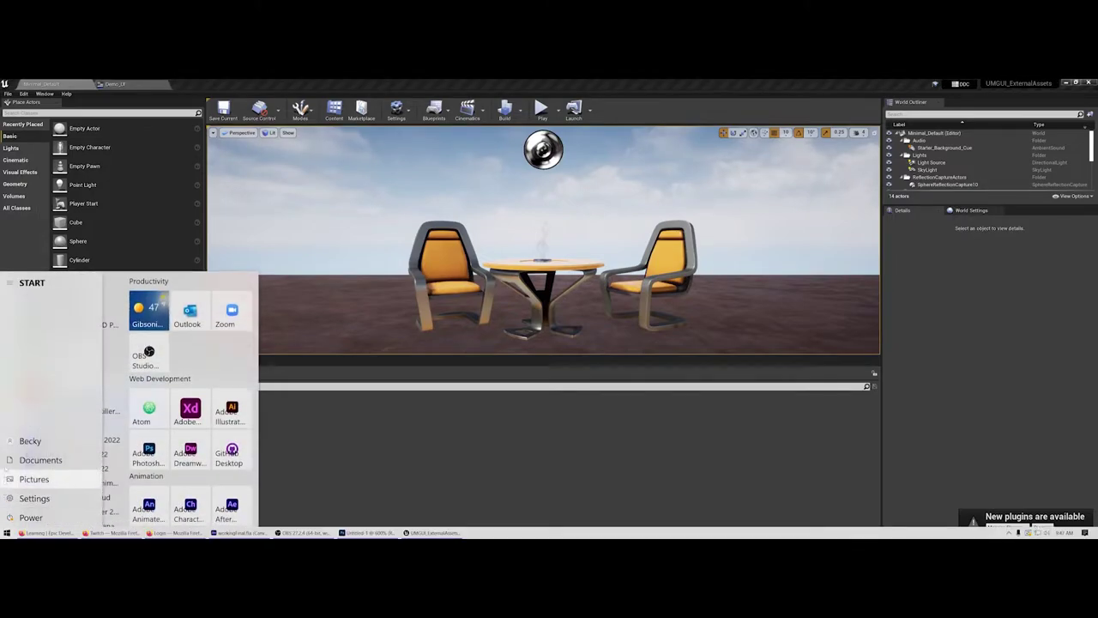
pyautogui.click(41, 460)
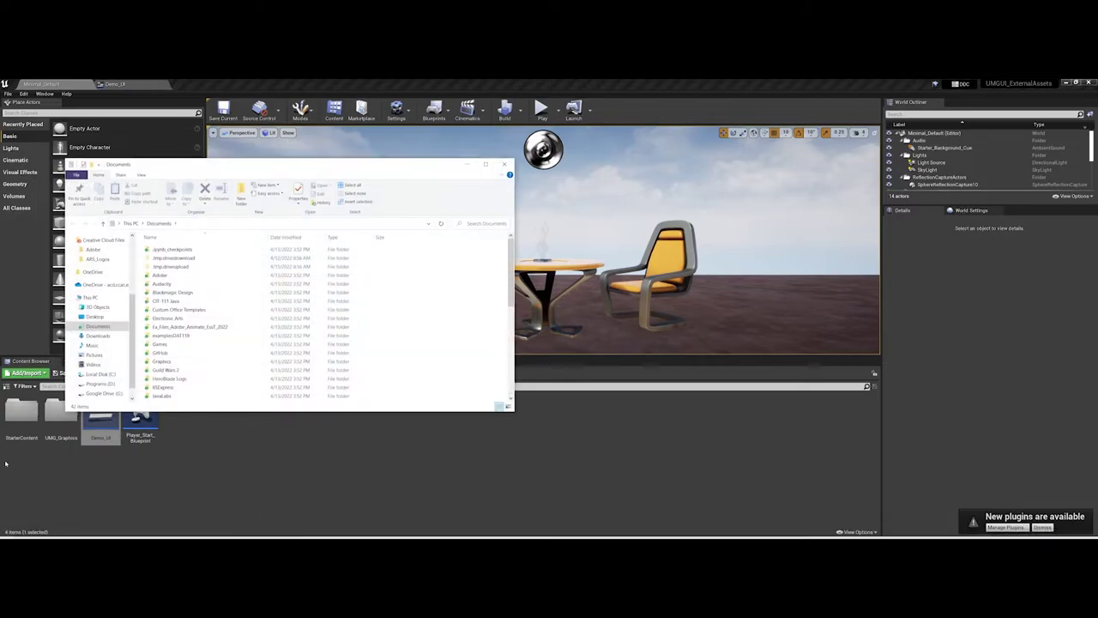
pyautogui.click(110, 385)
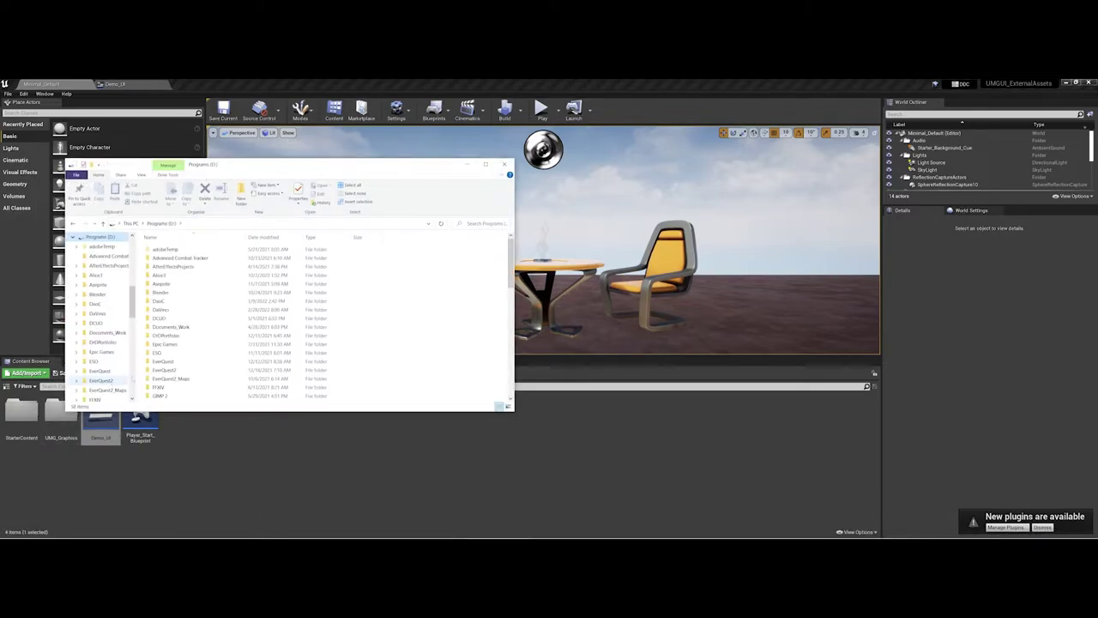
pyautogui.scroll(-10, 141, 383)
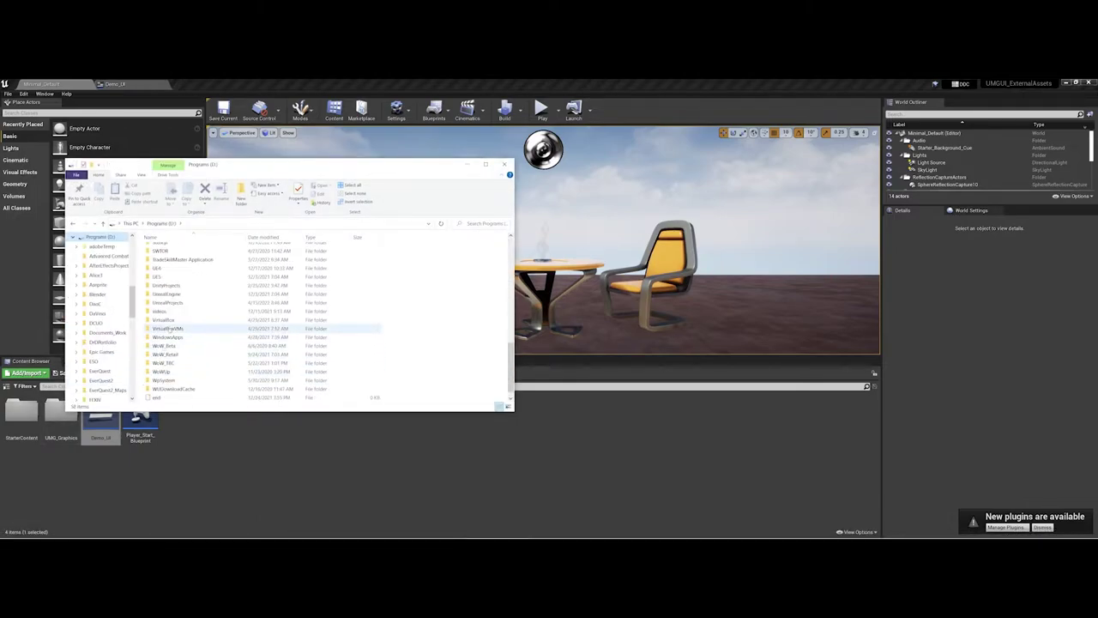
pyautogui.doubleClick(169, 302)
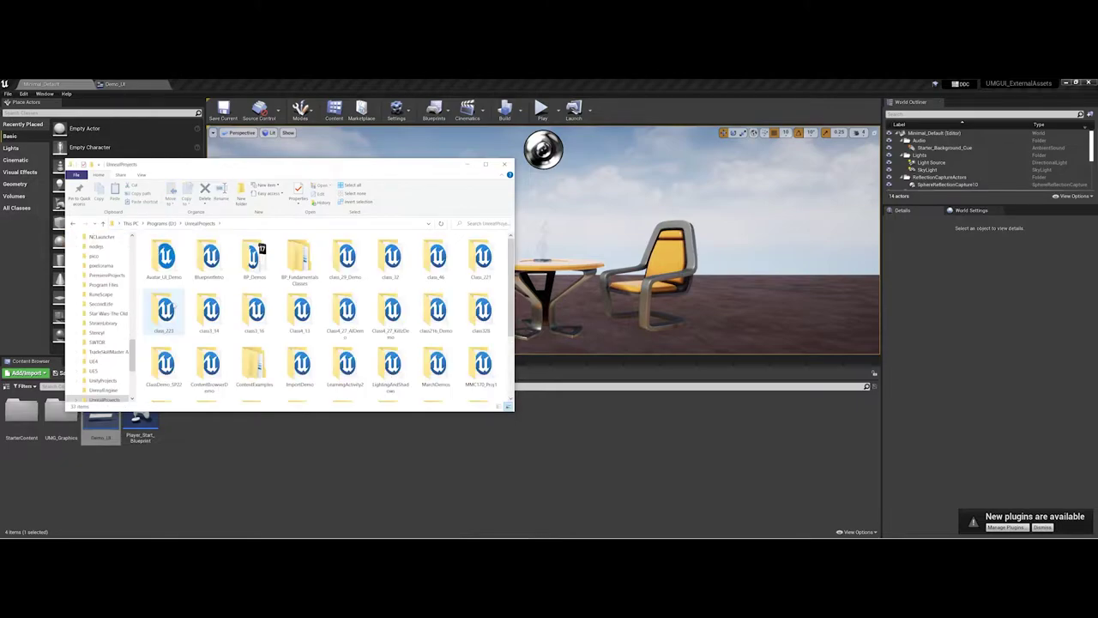
pyautogui.scroll(-3, 171, 313)
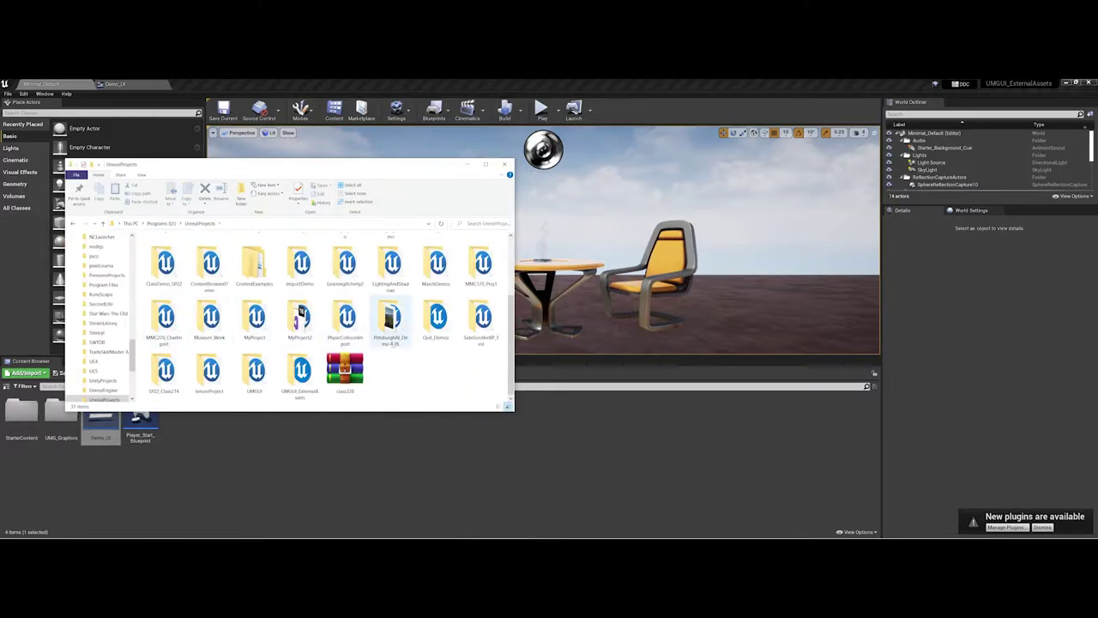
pyautogui.doubleClick(301, 371)
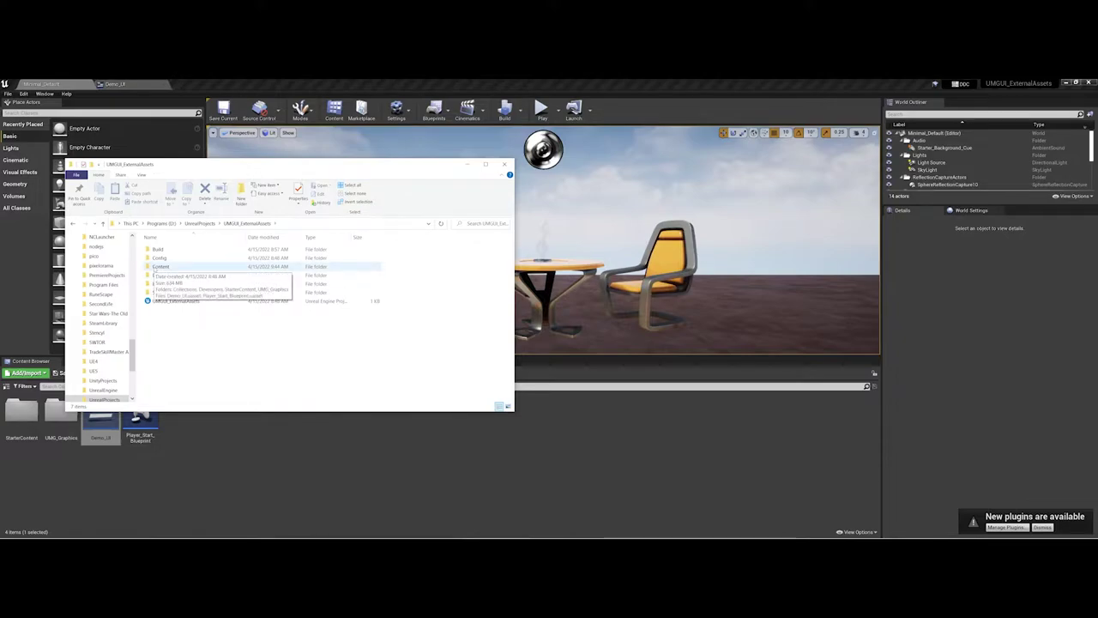
pyautogui.doubleClick(159, 267)
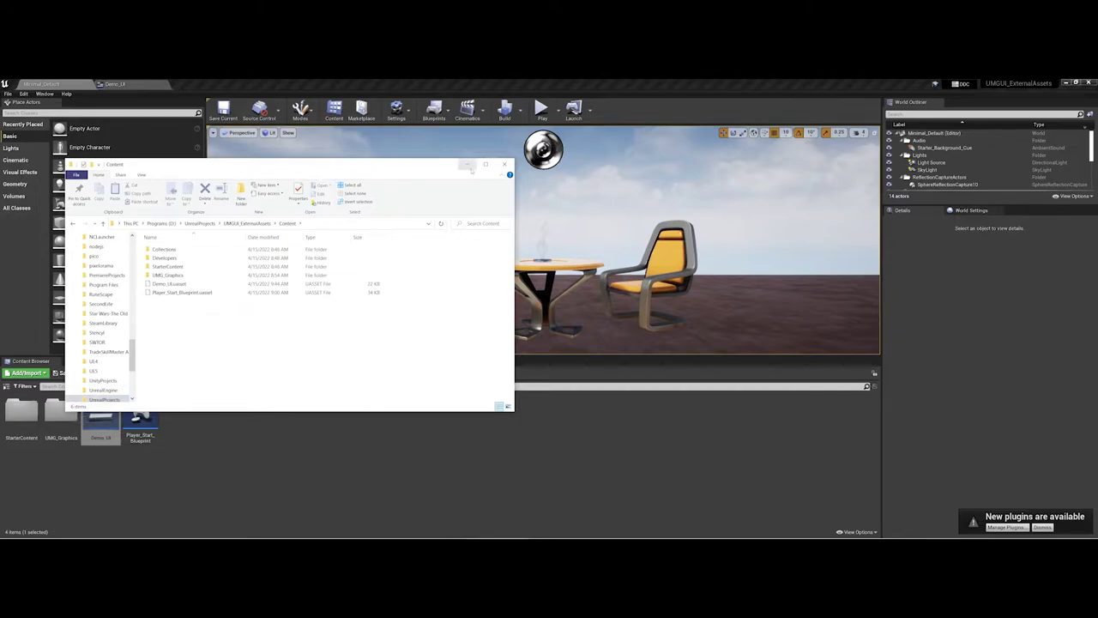
# Step: Back in the editor, open the Demo_UI designer and select the purple button, then the Canvas Panel
pyautogui.click(468, 165)
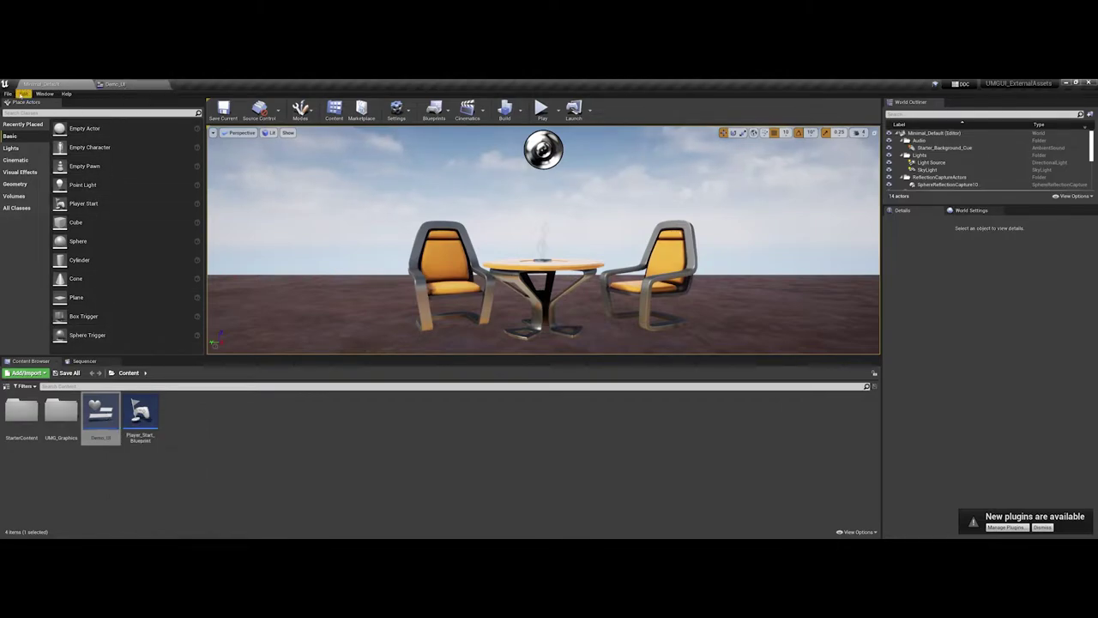
pyautogui.click(110, 85)
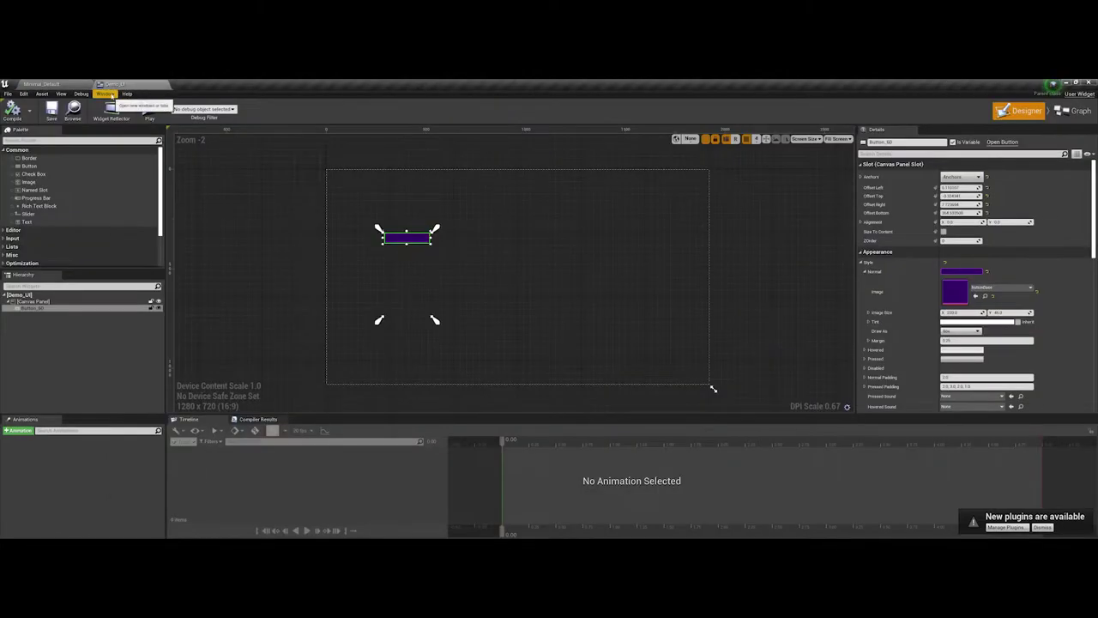
pyautogui.click(406, 238)
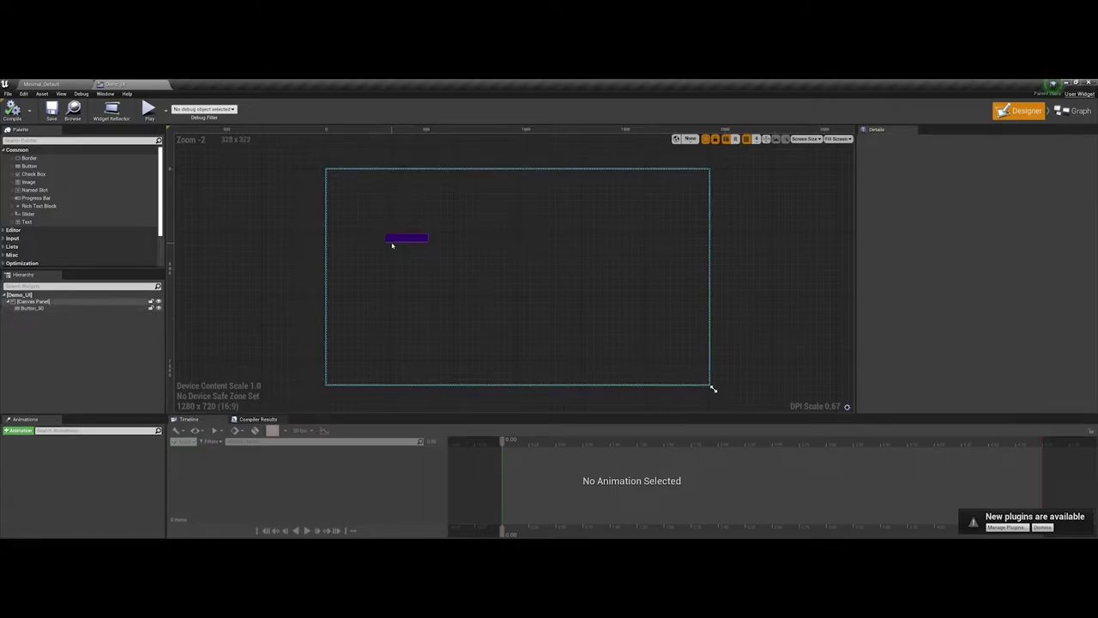
pyautogui.click(392, 246)
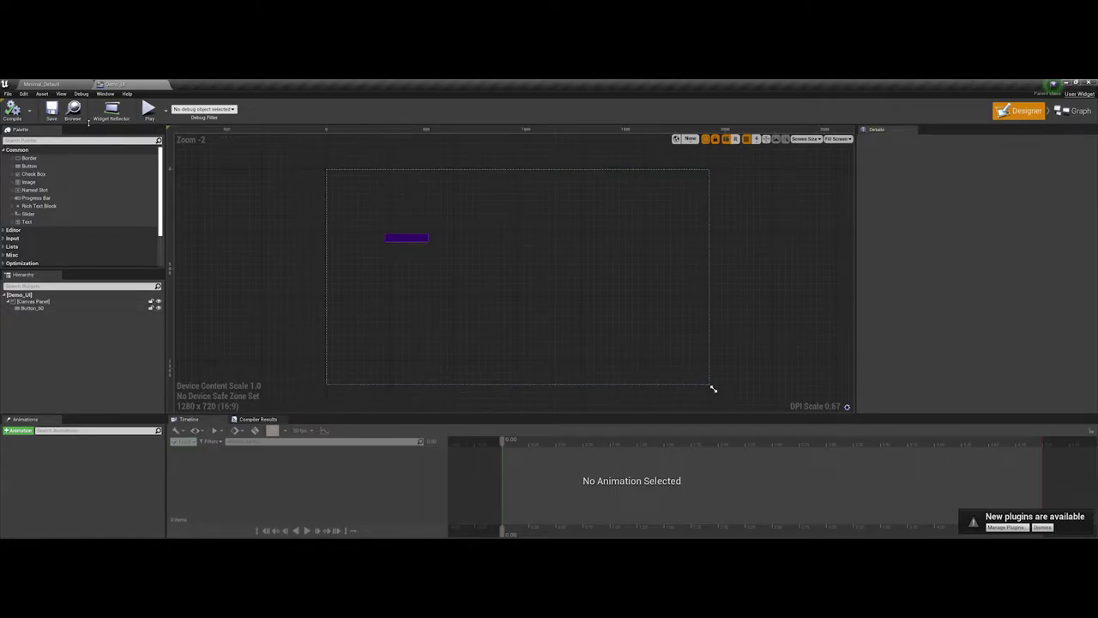
# Step: Set the editor's Application Scale to 1.58 in the Widget Reflector, then return to Demo_UI
pyautogui.click(41, 84)
pyautogui.click(45, 92)
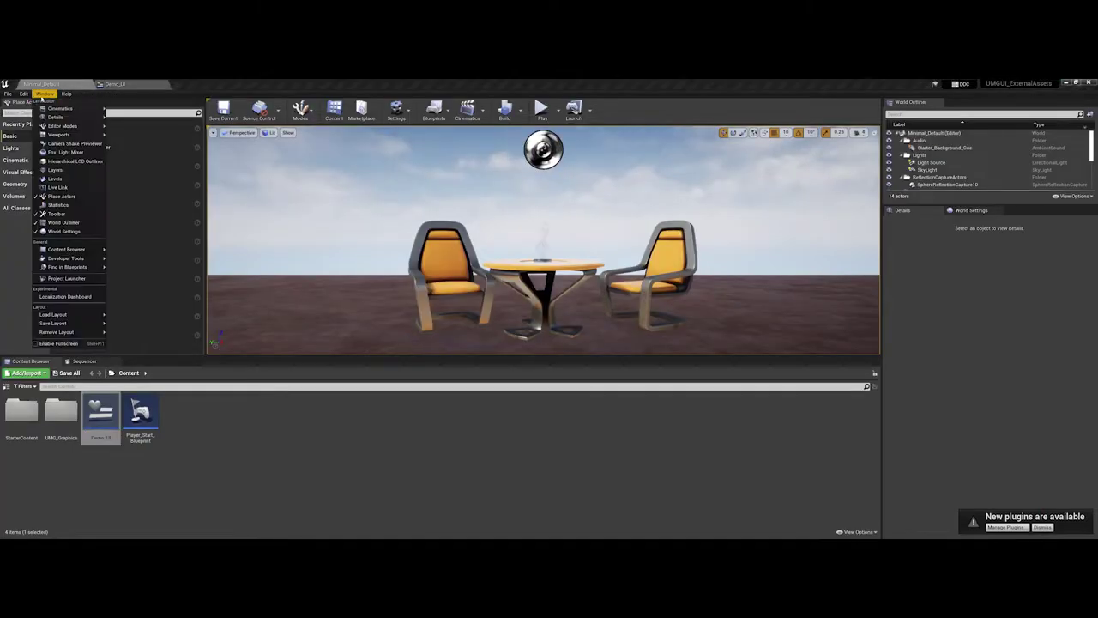
pyautogui.moveTo(73, 258)
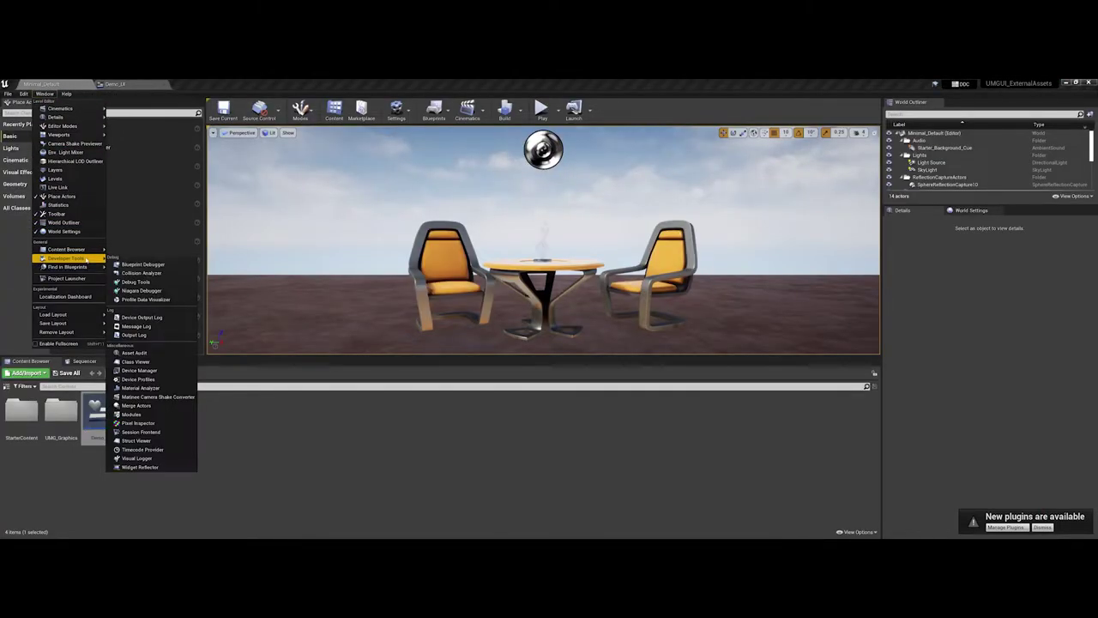
pyautogui.click(163, 468)
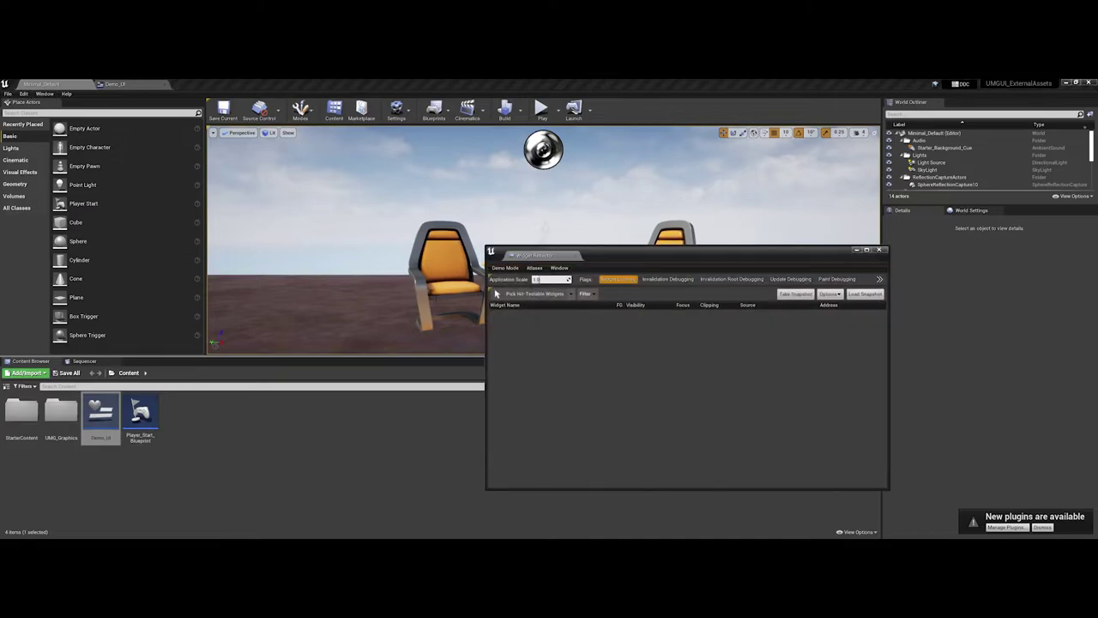
pyautogui.moveTo(551, 279); pyautogui.dragTo(867, 262)
pyautogui.click(873, 253)
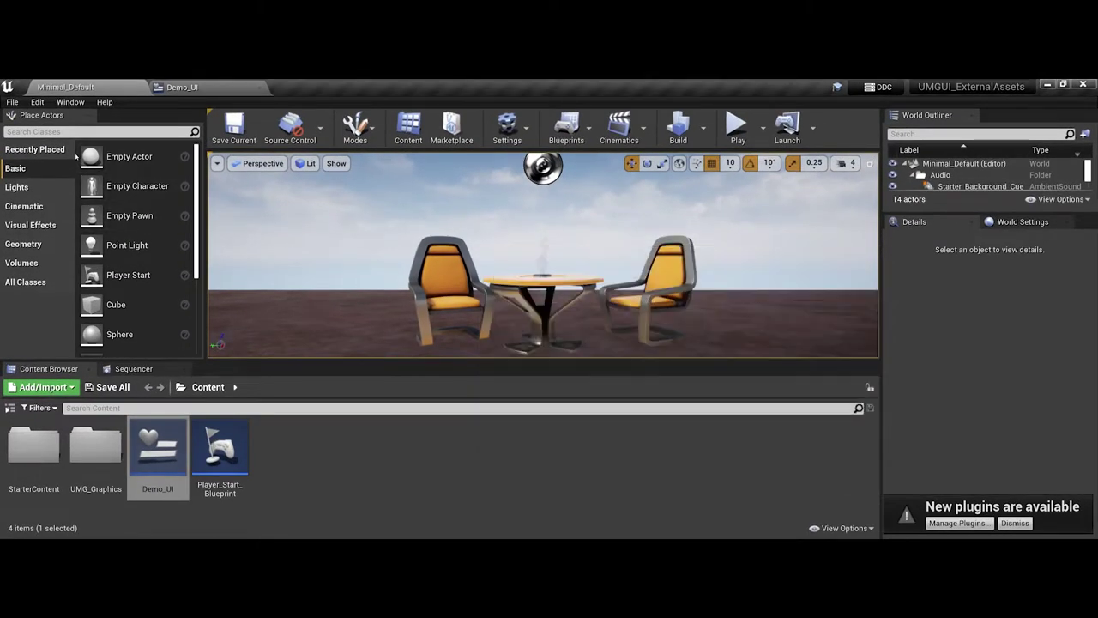
pyautogui.click(171, 89)
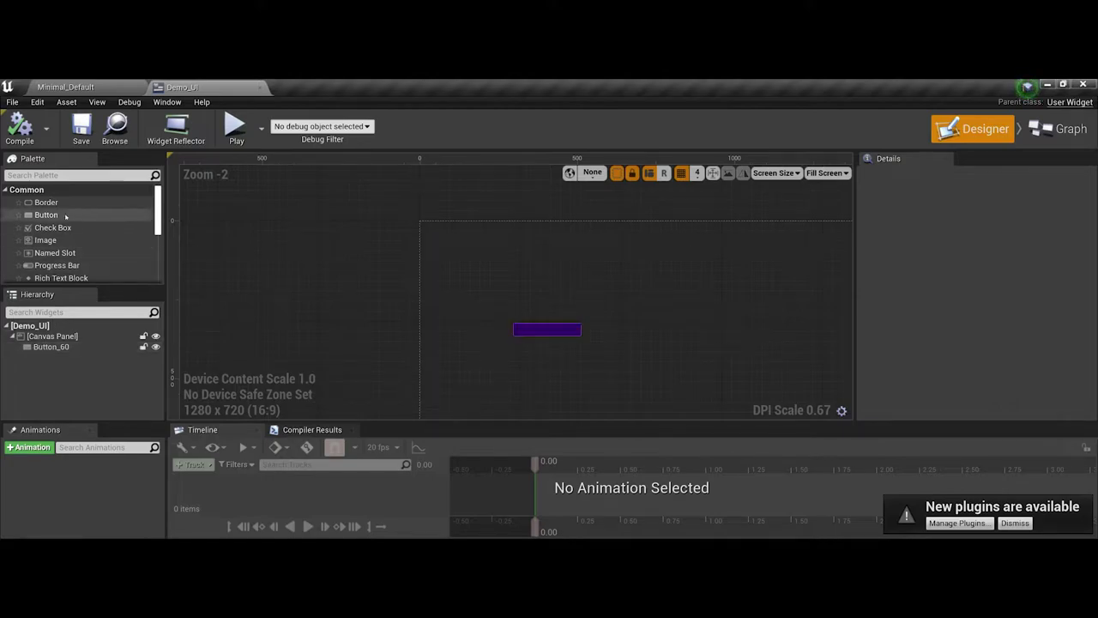
# Step: Add a Palette Button to the canvas and place it below the purple button at 304, 392
pyautogui.moveTo(47, 214); pyautogui.dragTo(77, 337)
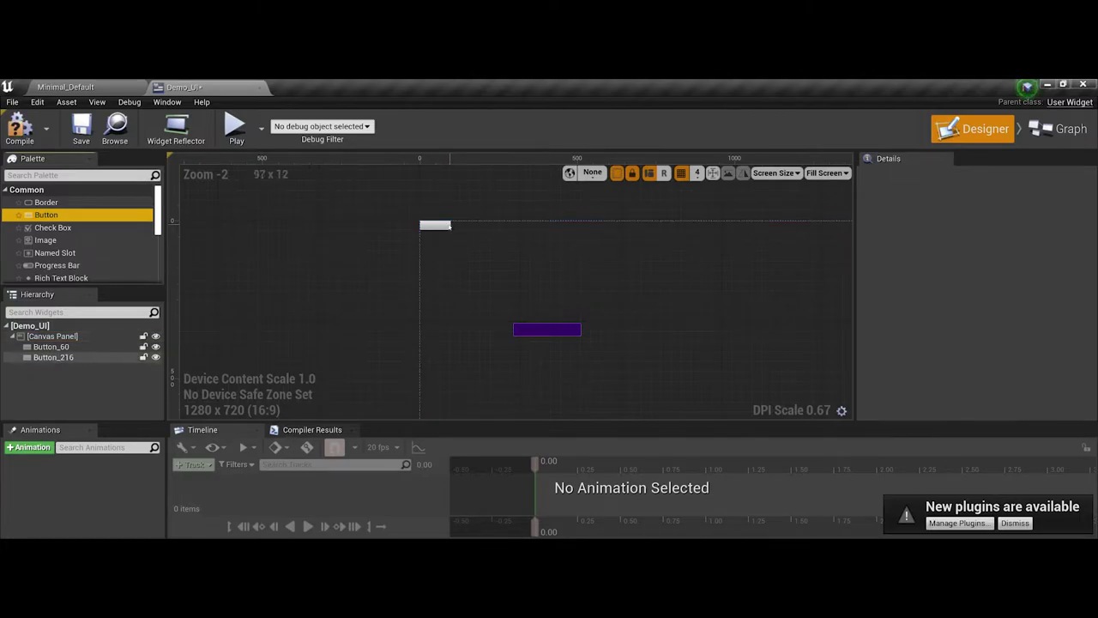
pyautogui.moveTo(447, 228); pyautogui.dragTo(540, 350)
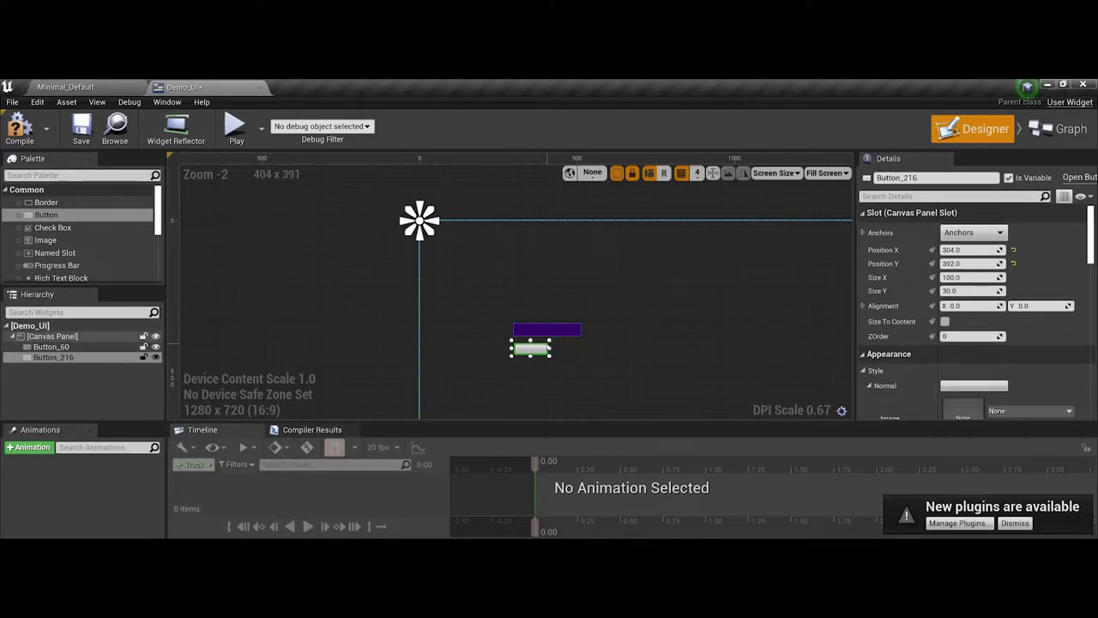
# Step: Enlarge the designer area, inspect the purple Button_60's settings, then select Button_216
pyautogui.click(1015, 522)
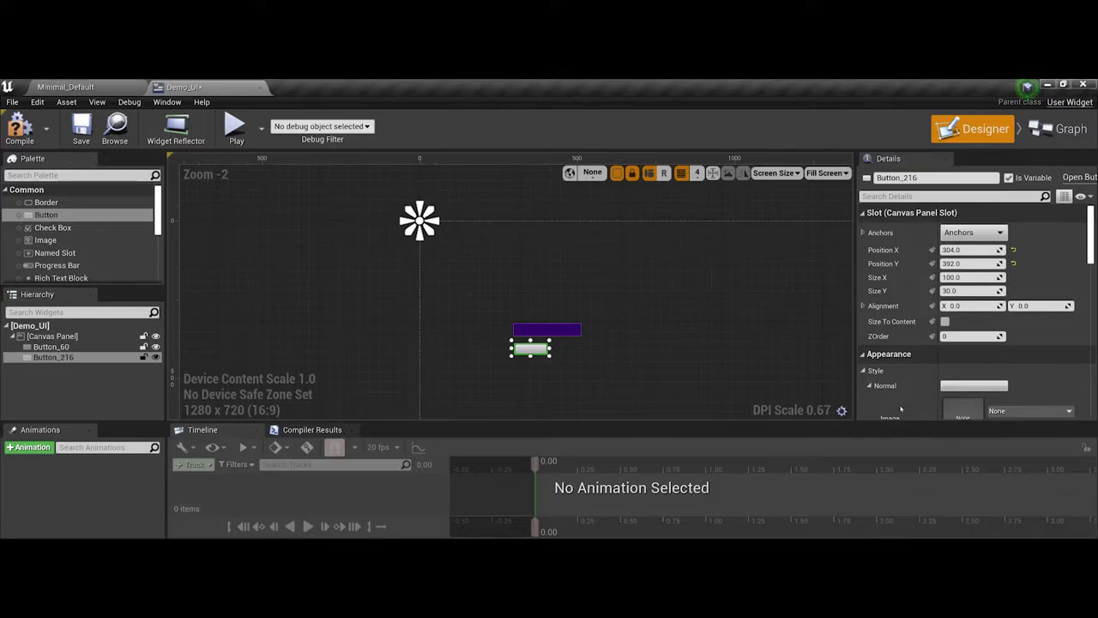
pyautogui.moveTo(891, 424); pyautogui.dragTo(889, 467)
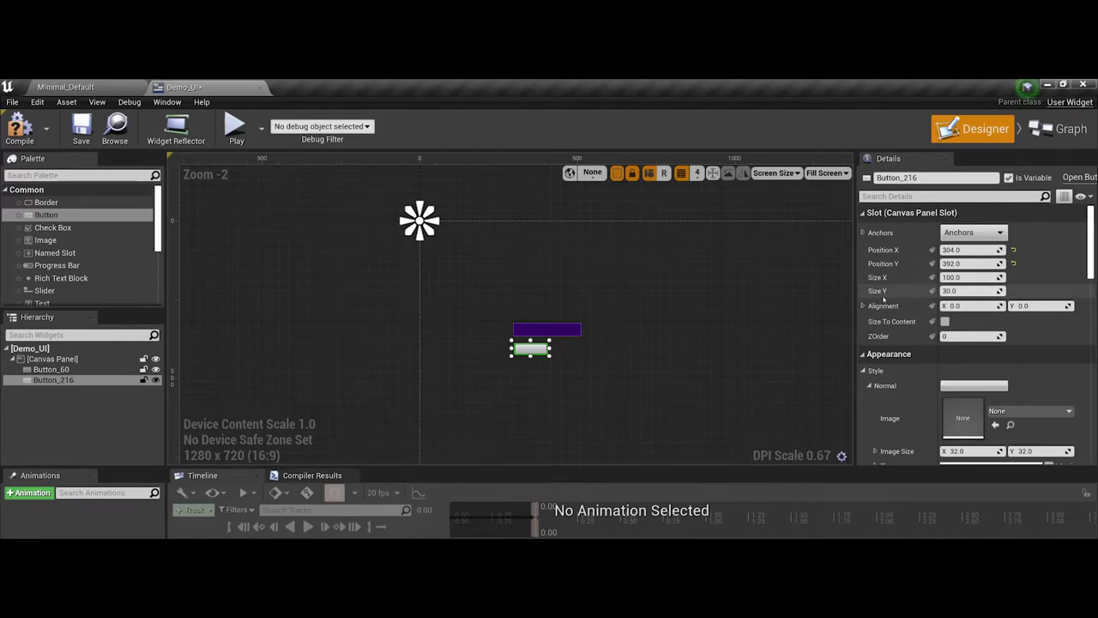
pyautogui.click(560, 333)
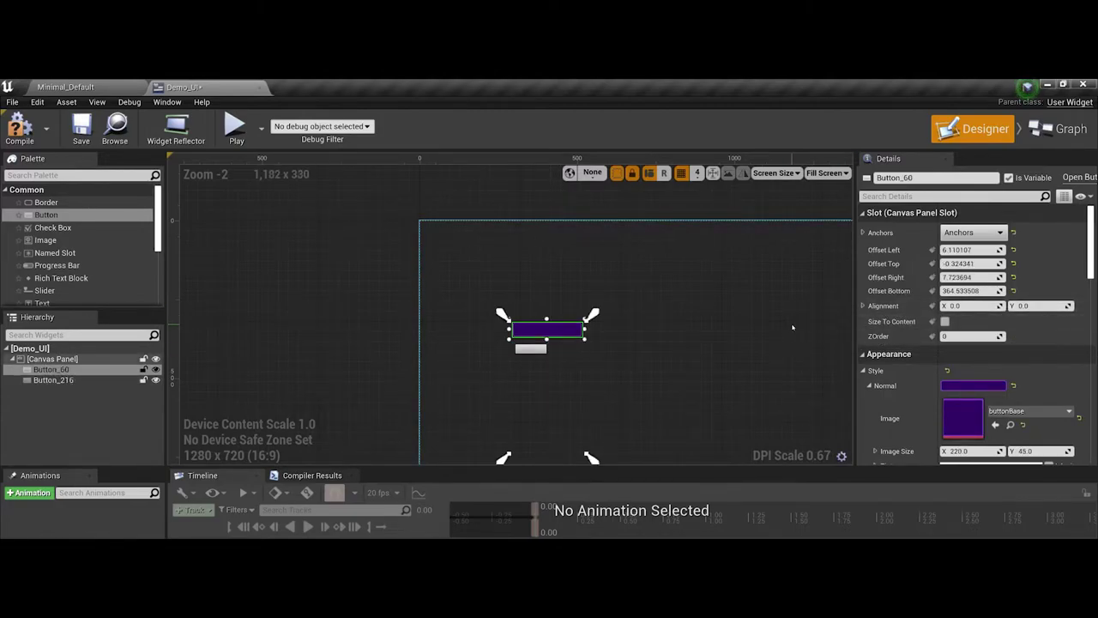
pyautogui.scroll(-1, 909, 369)
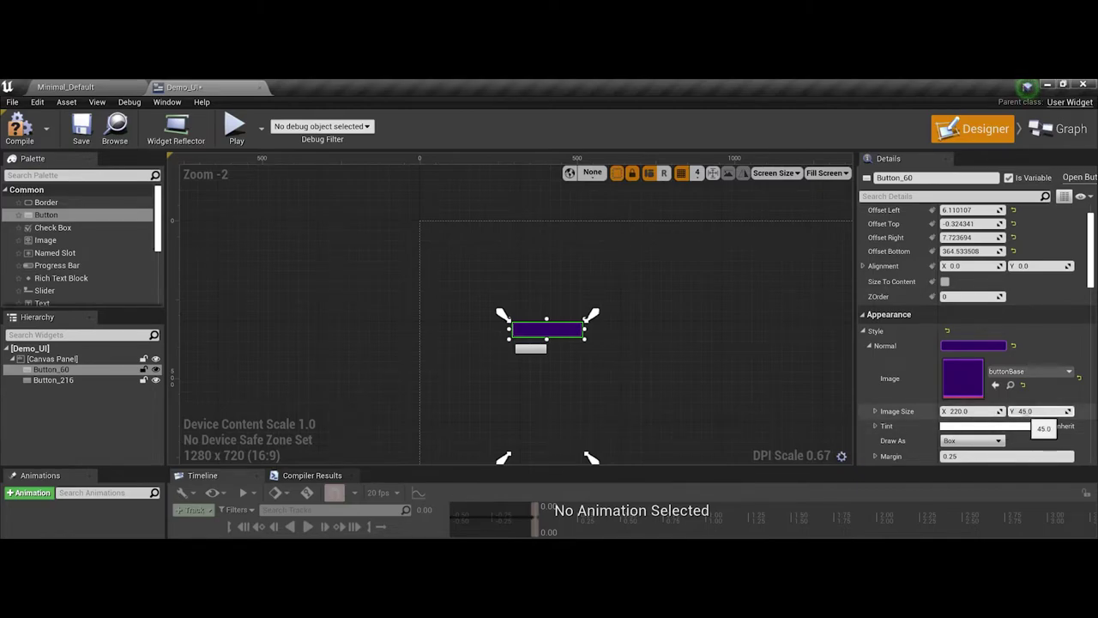
pyautogui.click(531, 348)
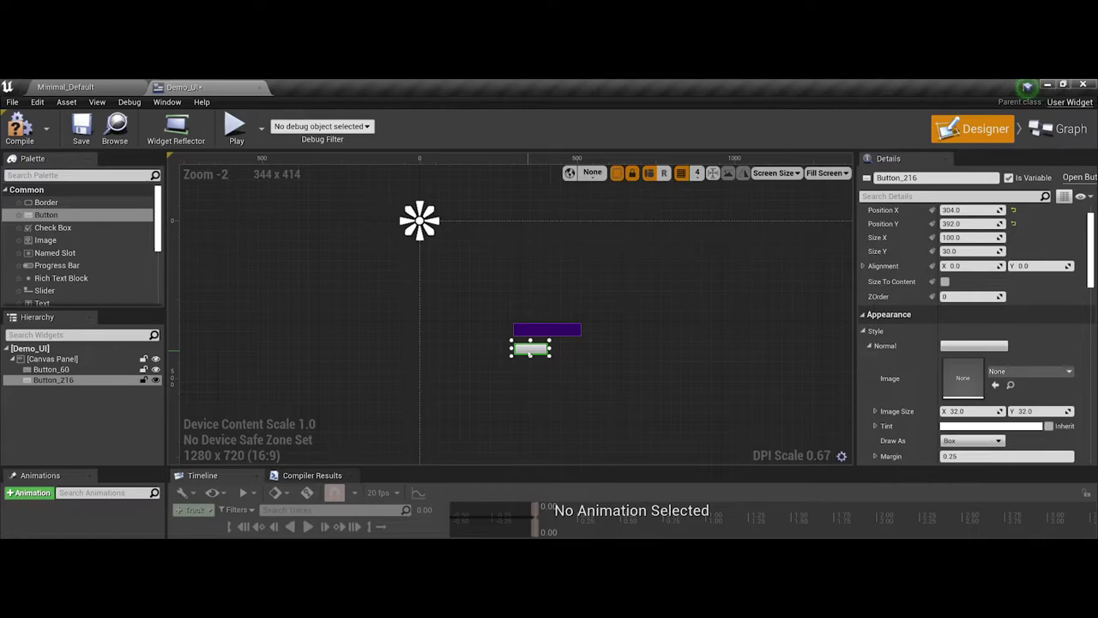
pyautogui.scroll(2, 904, 339)
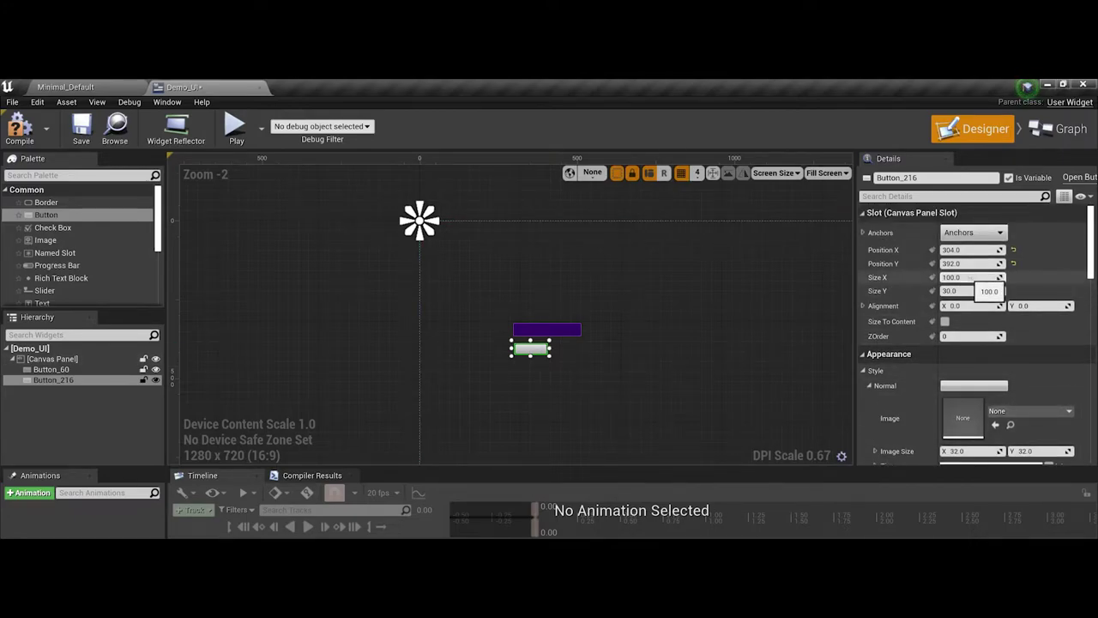
# Step: Set Button_216's slot size to 240 wide by 25 tall
pyautogui.moveTo(970, 277)
pyautogui.mouseDown()
pyautogui.moveTo(947, 277)
pyautogui.moveTo(970, 277)
pyautogui.mouseUp()
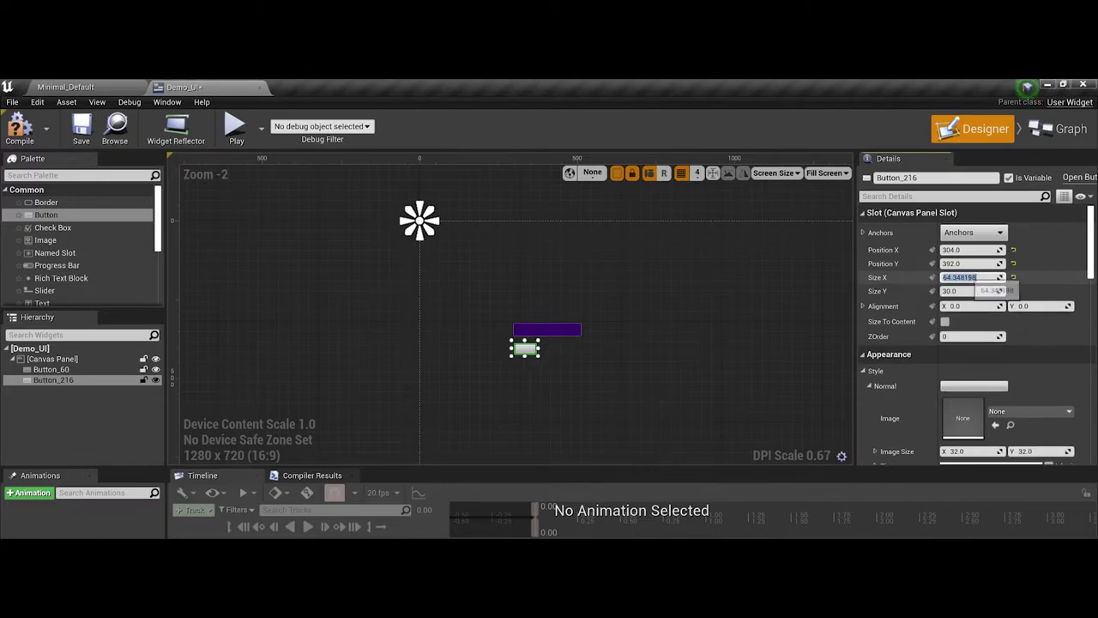
pyautogui.write('240')
pyautogui.press('Return')
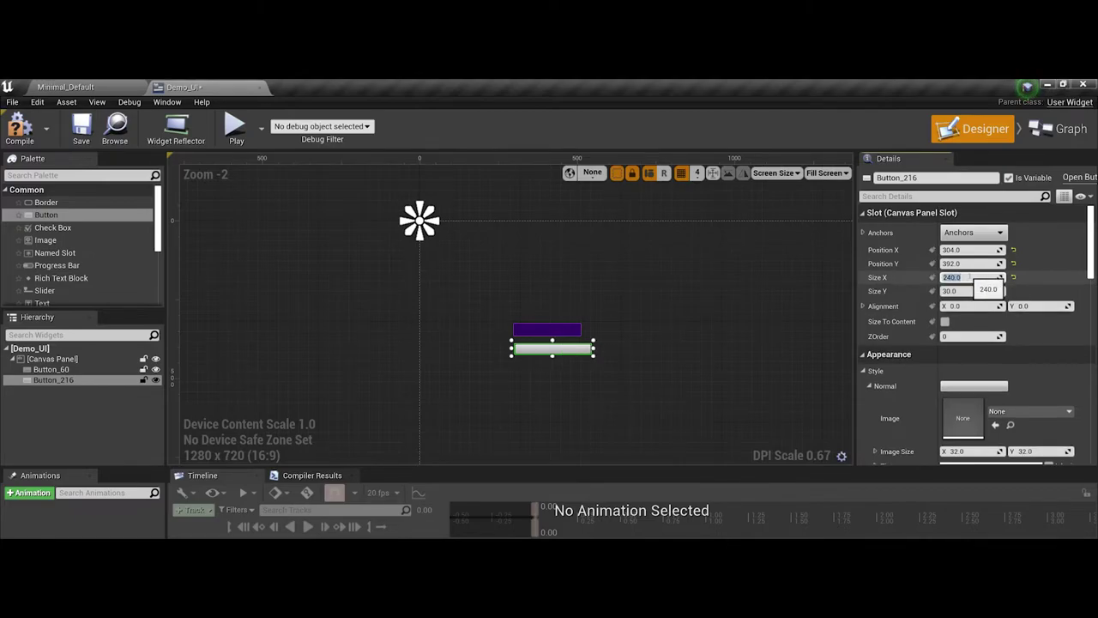
pyautogui.click(957, 291)
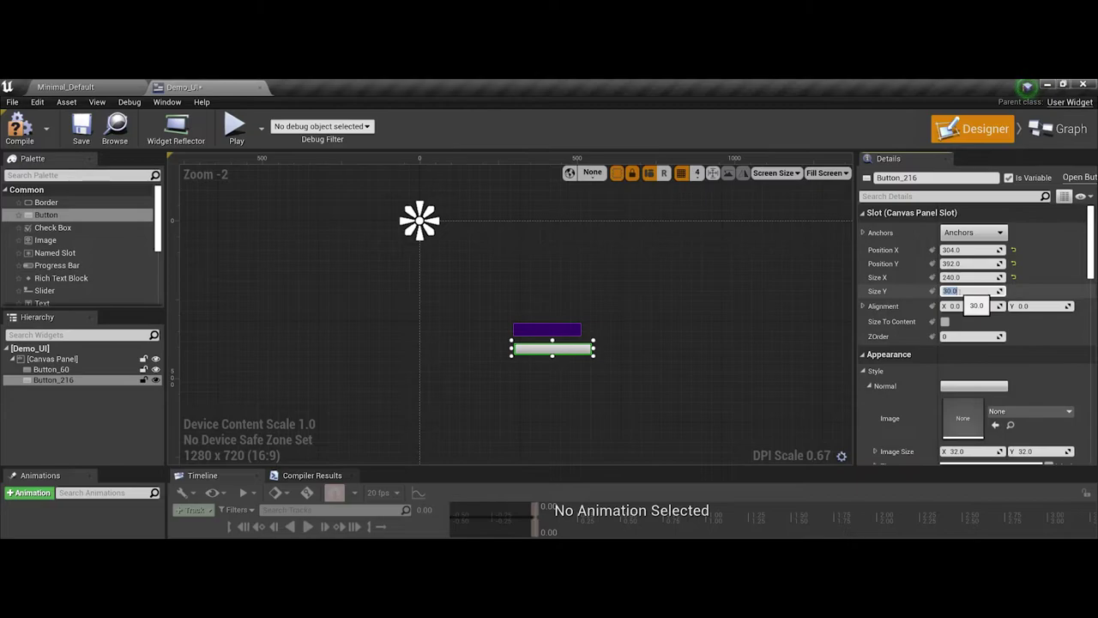
pyautogui.write('25')
pyautogui.press('Return')
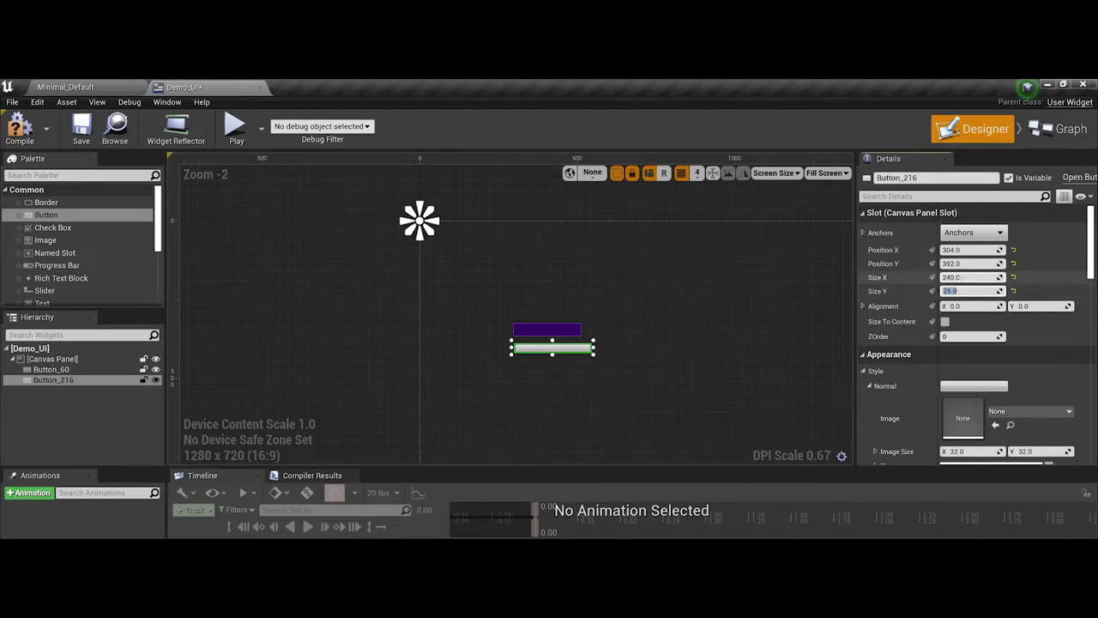
pyautogui.press('Return')
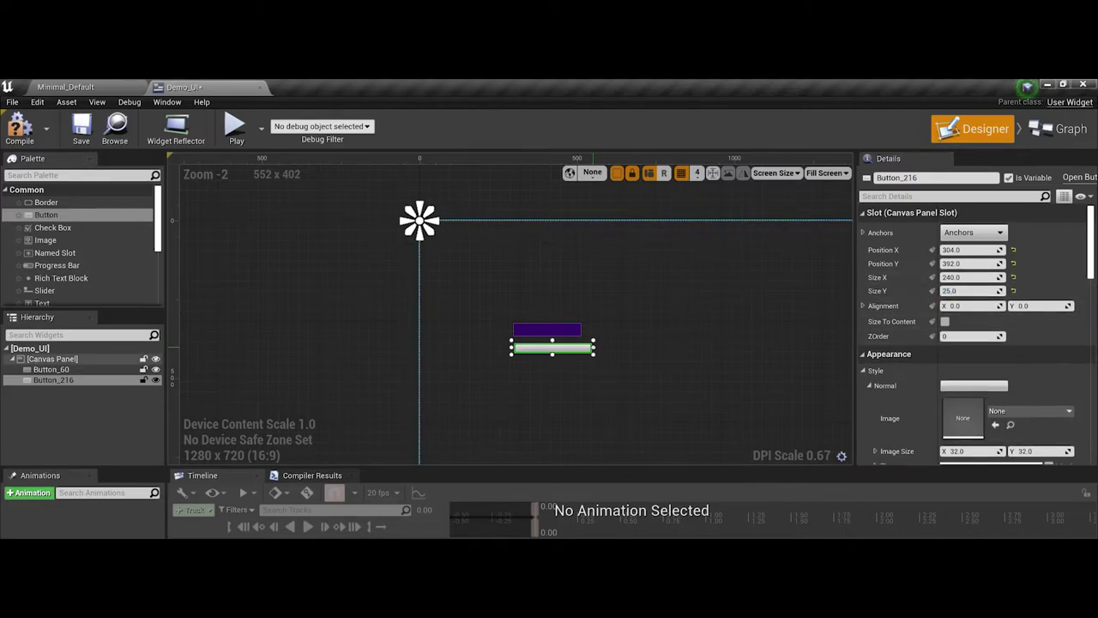
pyautogui.moveTo(594, 347); pyautogui.dragTo(587, 348)
# Step: Correct Button_216's width to 220 to match the purple button
pyautogui.click(52, 369)
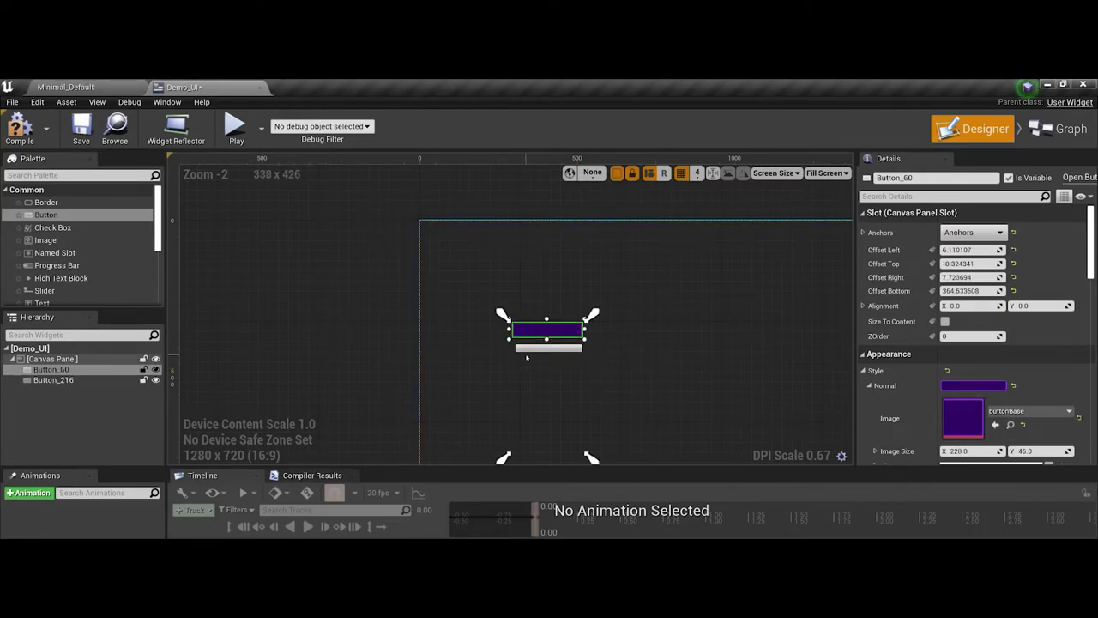
pyautogui.click(53, 380)
pyautogui.click(970, 278)
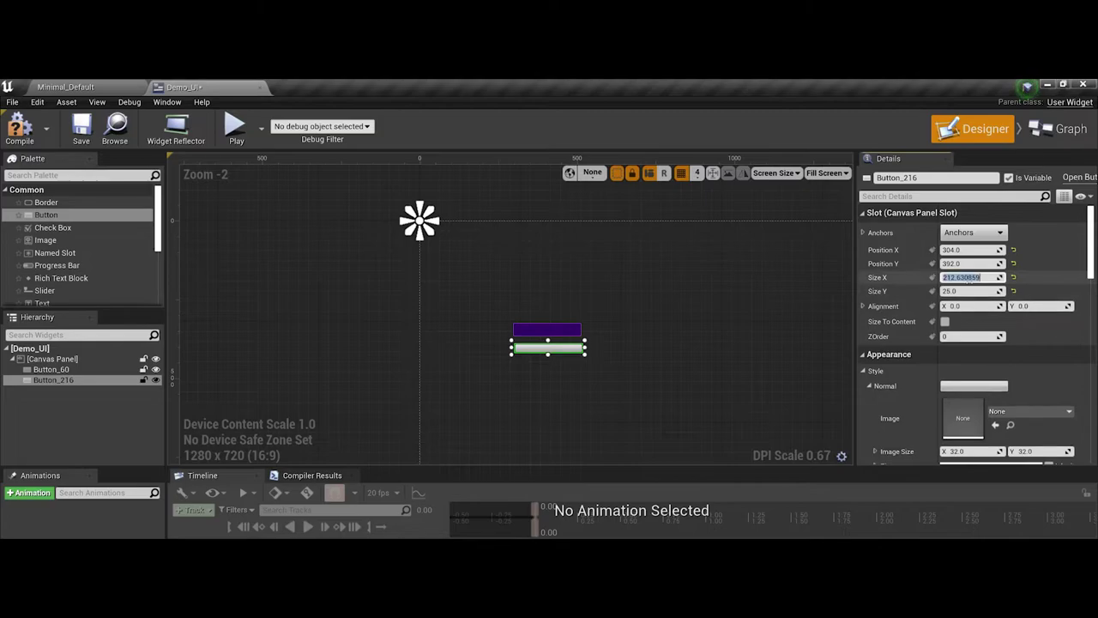
pyautogui.write('220')
pyautogui.press('Return')
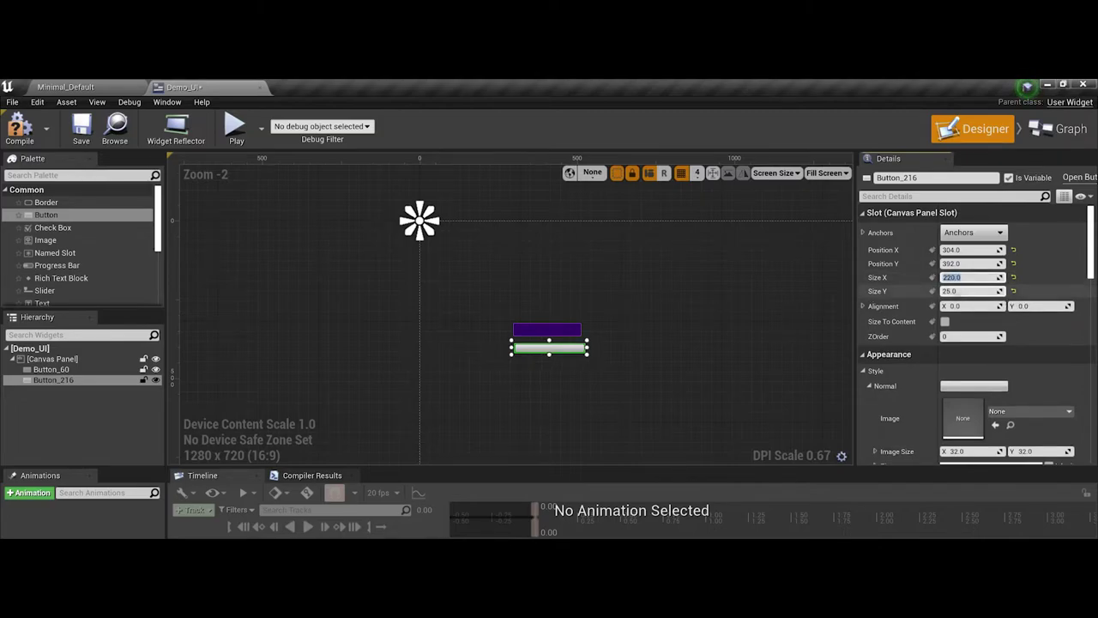
pyautogui.click(601, 367)
pyautogui.click(577, 348)
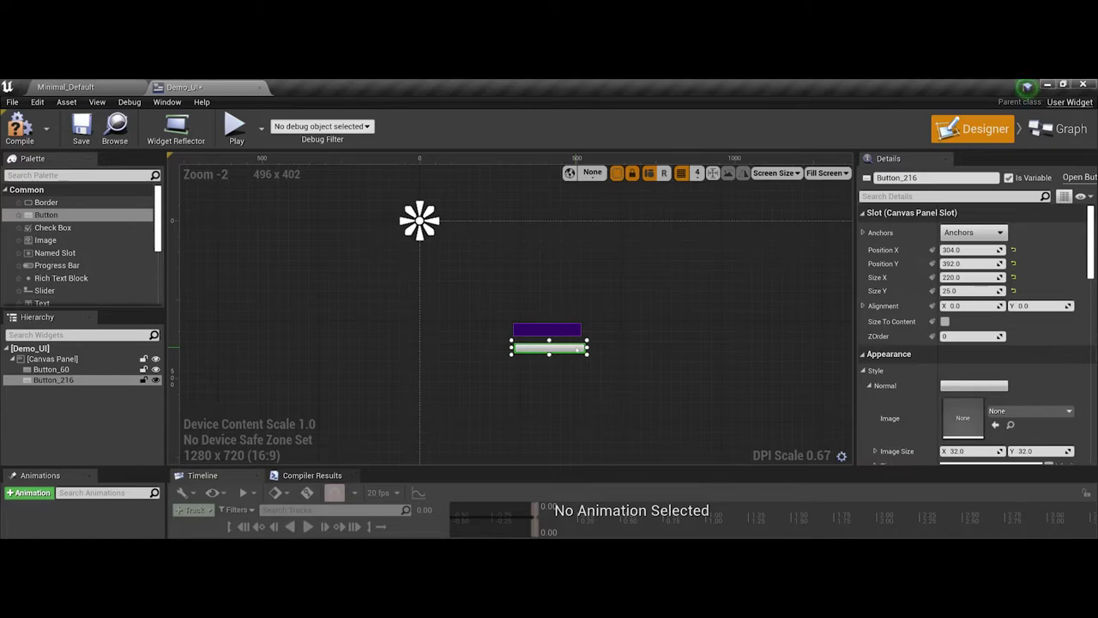
pyautogui.click(865, 214)
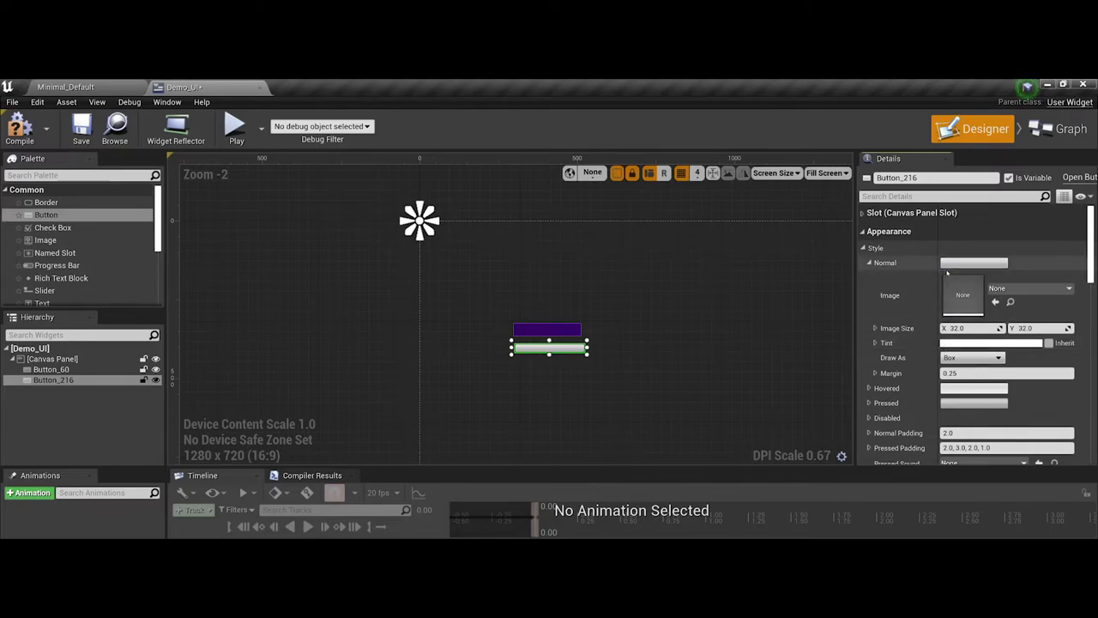
pyautogui.click(869, 263)
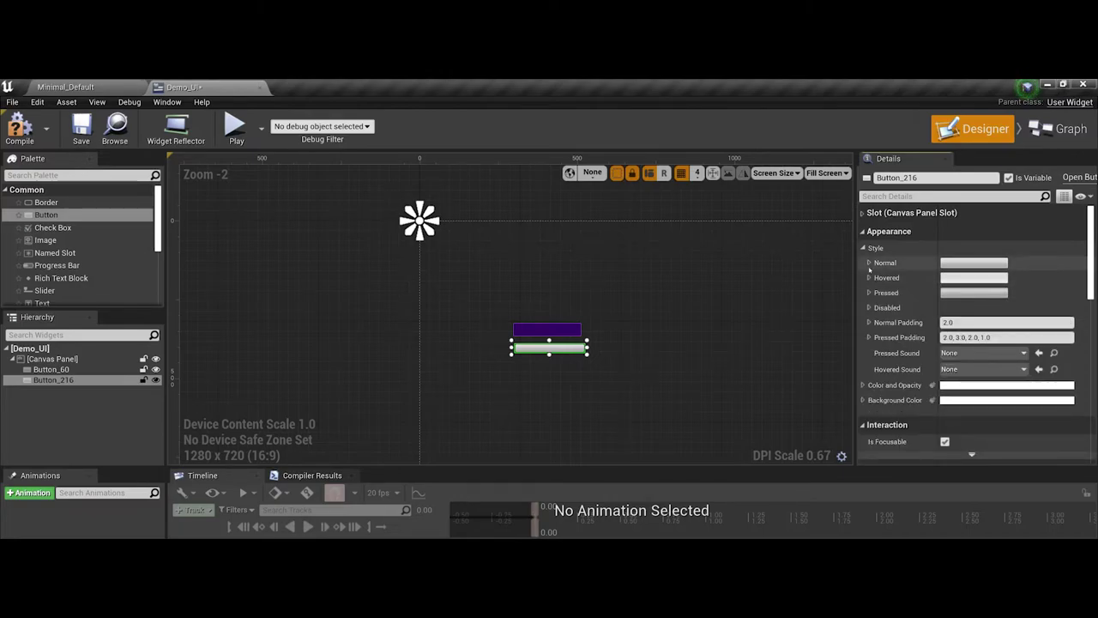
pyautogui.click(869, 263)
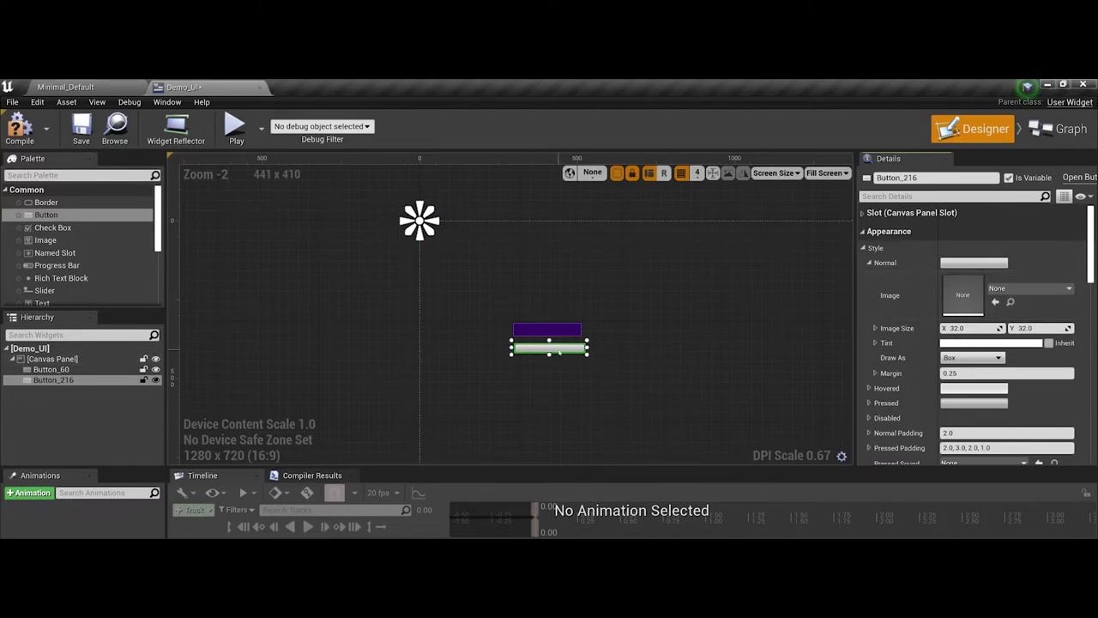
pyautogui.click(863, 213)
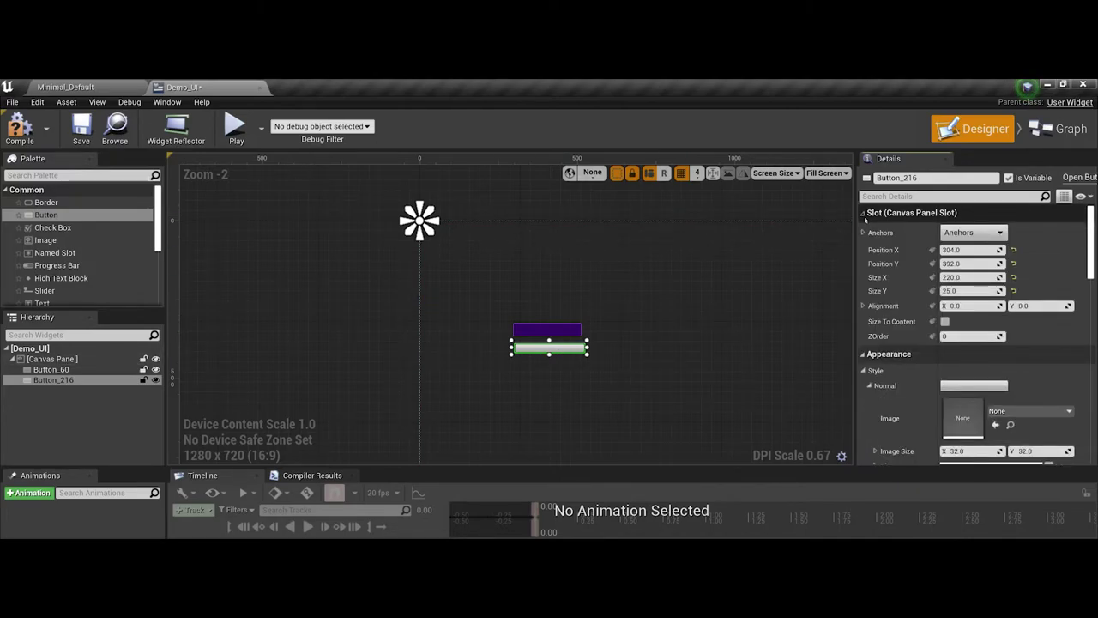
pyautogui.click(865, 214)
# Step: Create a new transparent 220 × 25 px Photoshop document and zoom in on it
pyautogui.hotkey('alt', 'Tab')
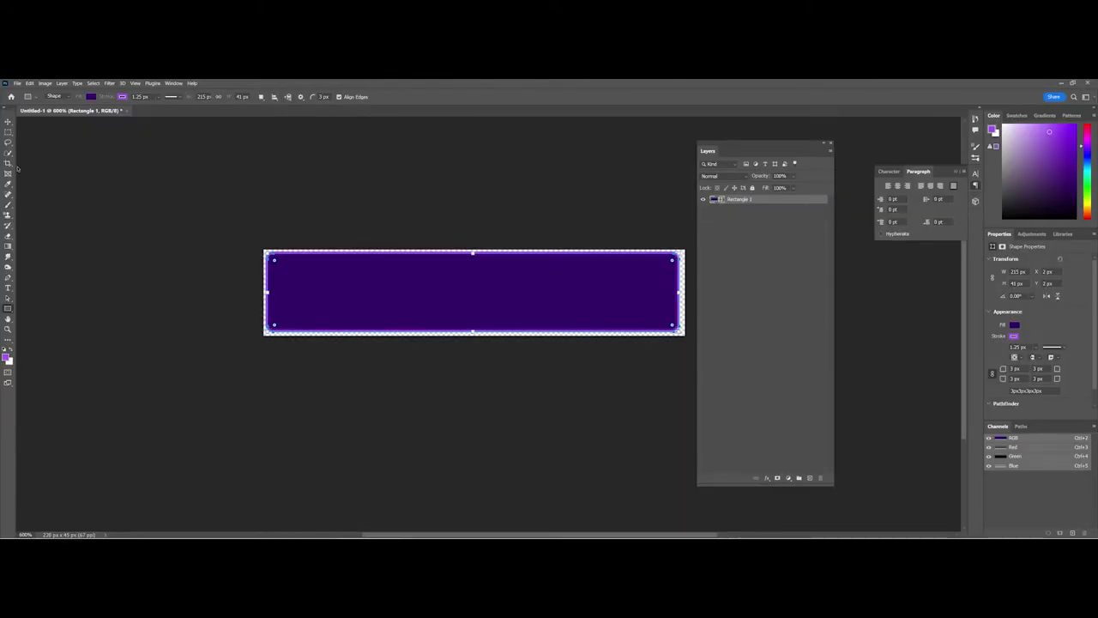
pyautogui.hotkey('ctrl', 'n')
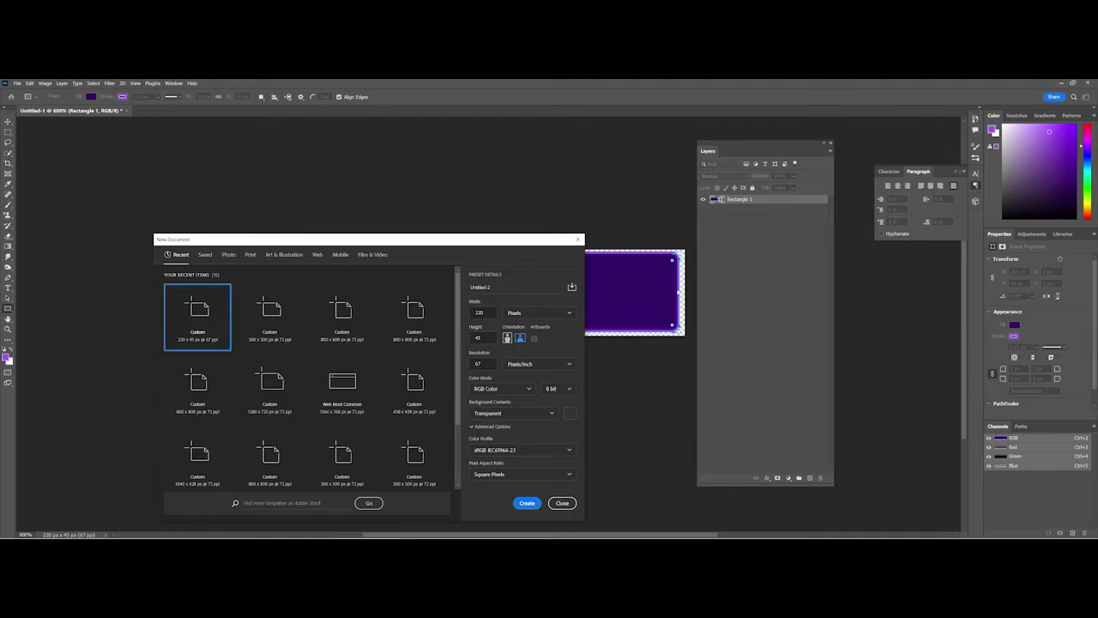
pyautogui.doubleClick(478, 337)
pyautogui.write('25')
pyautogui.press('Return')
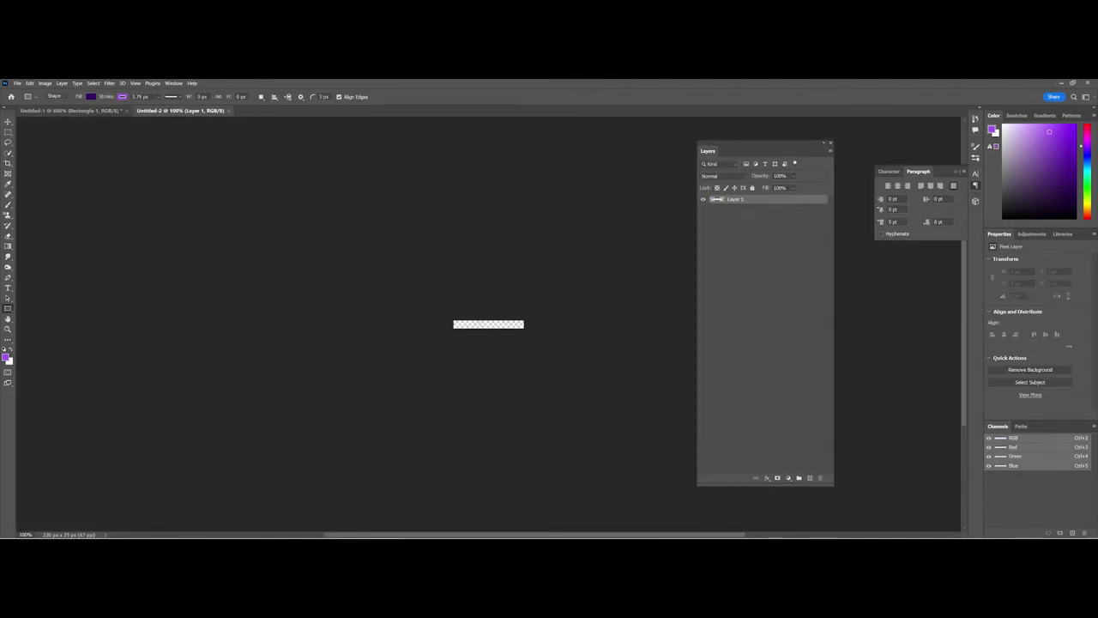
pyautogui.press('z')
pyautogui.moveTo(480, 323); pyautogui.dragTo(445, 286)
# Step: Select the Rectangle Tool with a yellow RGB swatch fill and a 1 px stroke
pyautogui.click(481, 323)
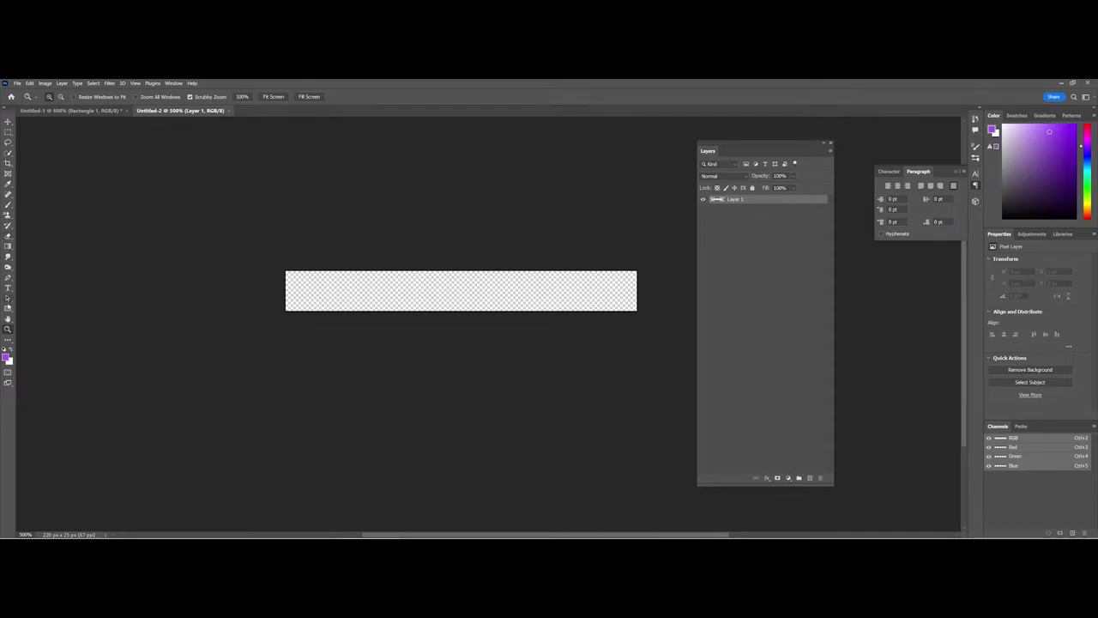
pyautogui.click(8, 308)
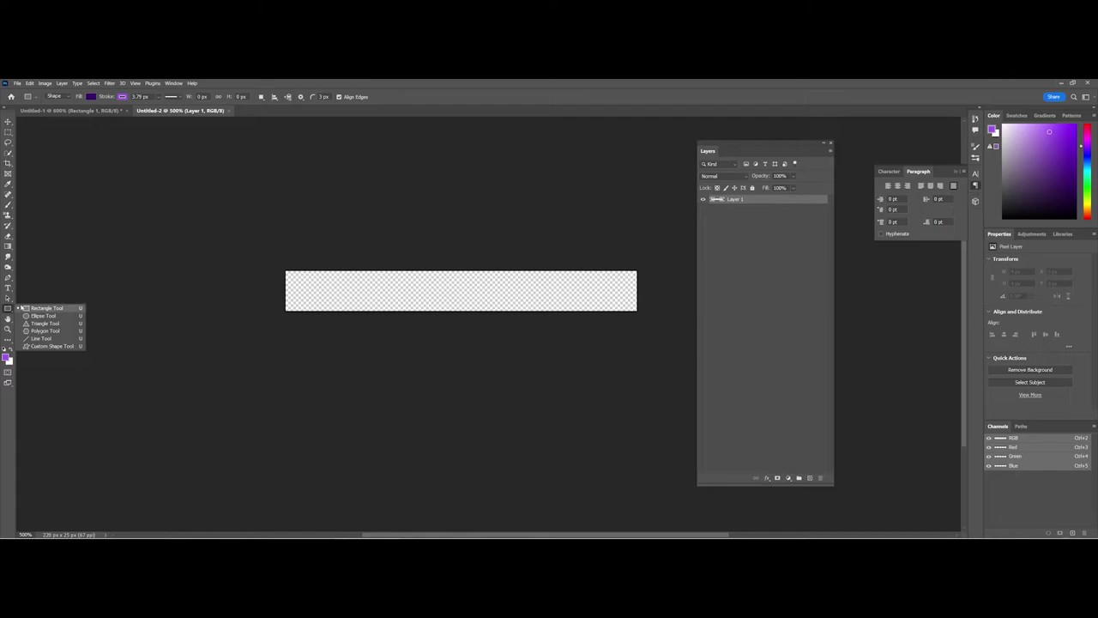
pyautogui.click(22, 305)
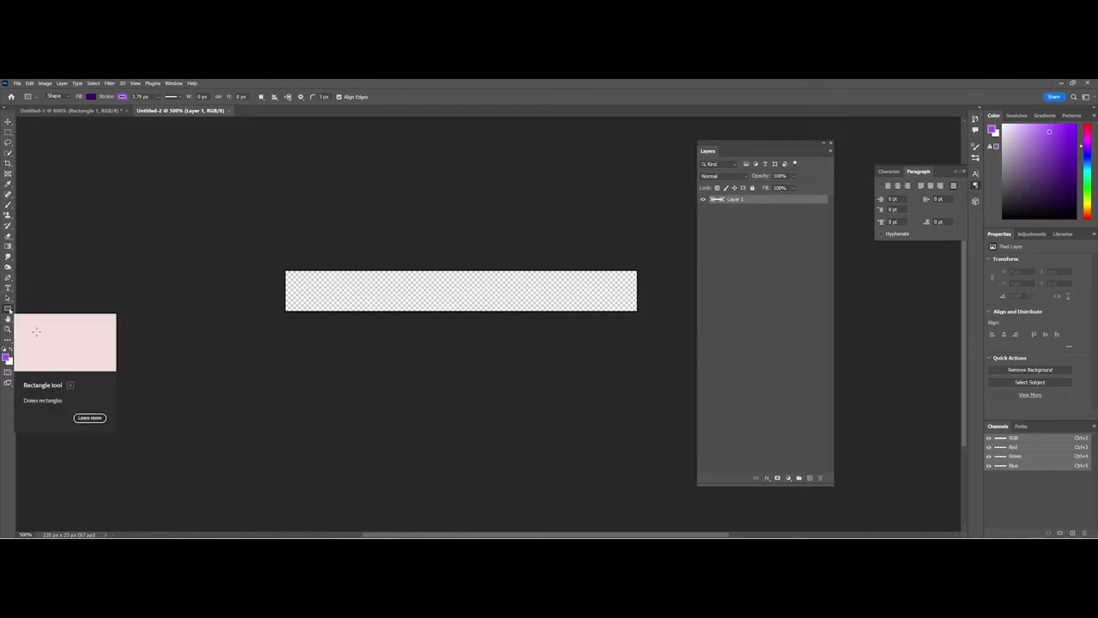
pyautogui.click(91, 97)
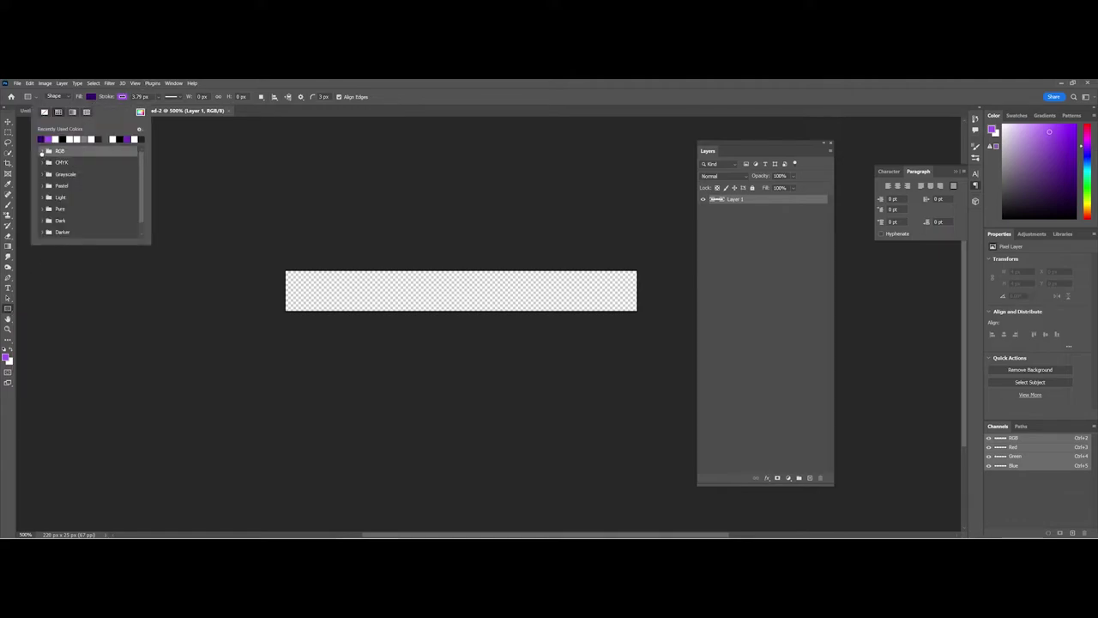
pyautogui.click(42, 151)
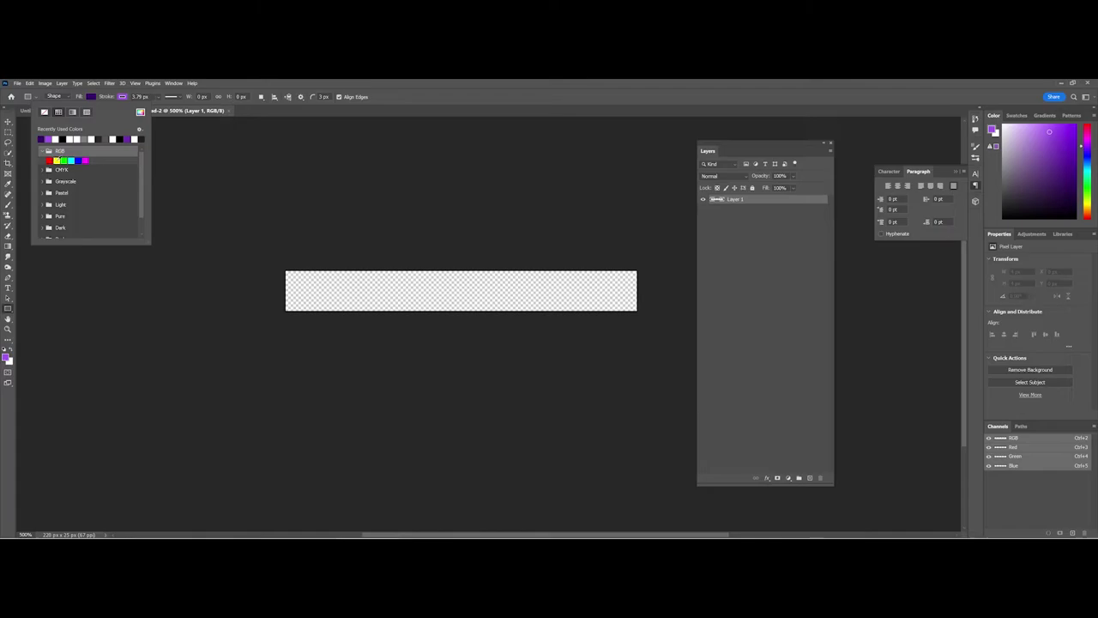
pyautogui.click(57, 161)
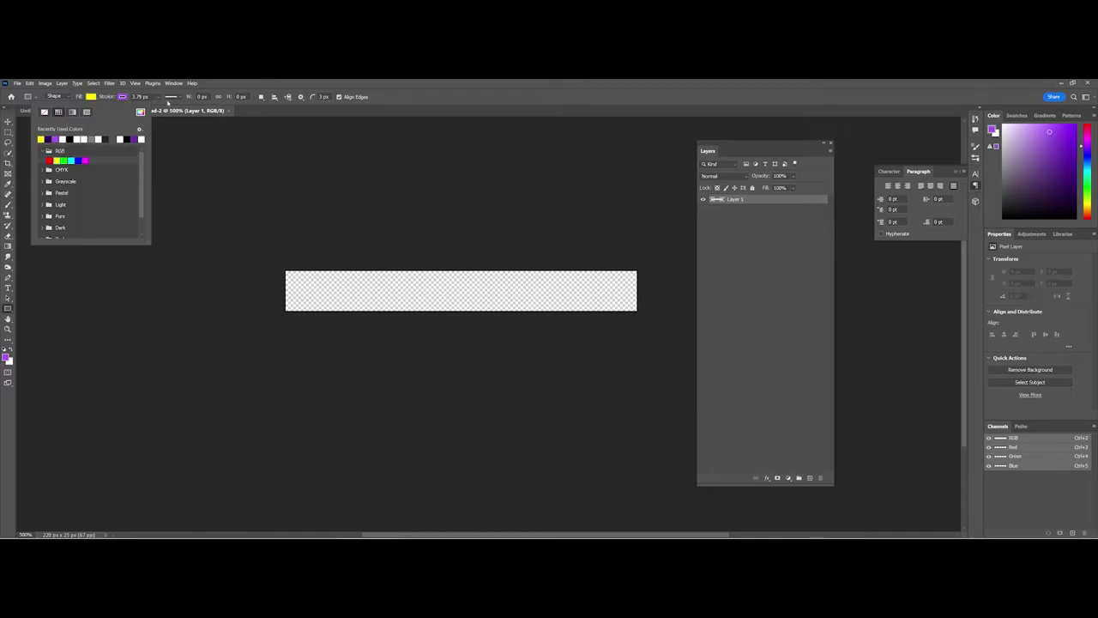
pyautogui.click(139, 97)
pyautogui.click(139, 97)
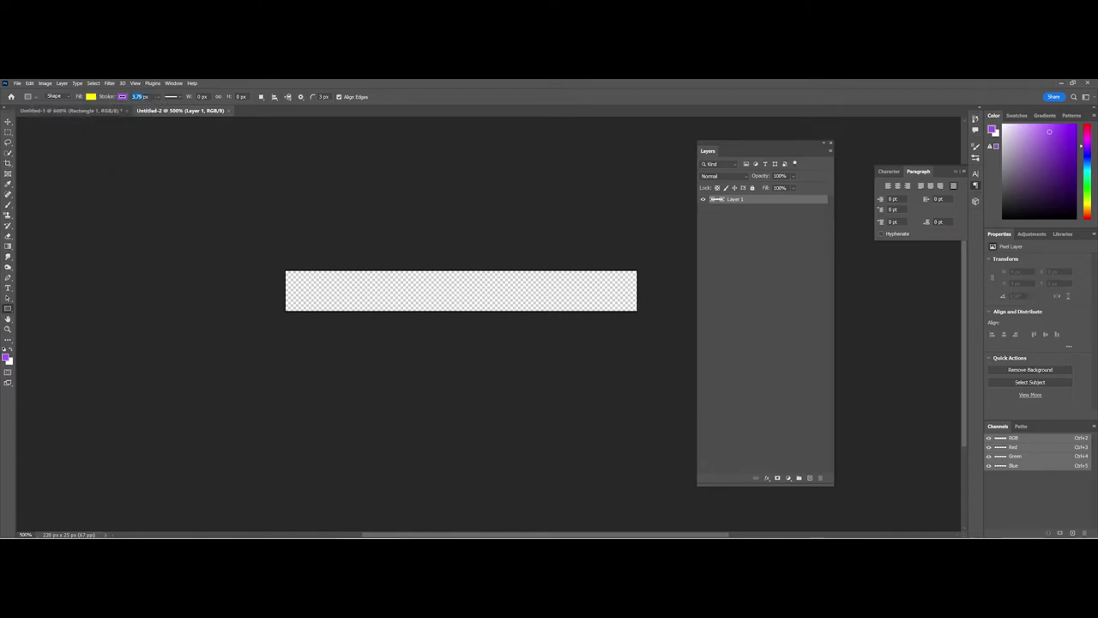
pyautogui.write('1')
pyautogui.press('Return')
# Step: Draw a yellow rectangle about 215 × 22 px and nudge it to X 1.5, Y 0.5 px
pyautogui.moveTo(288, 271); pyautogui.dragTo(638, 293)
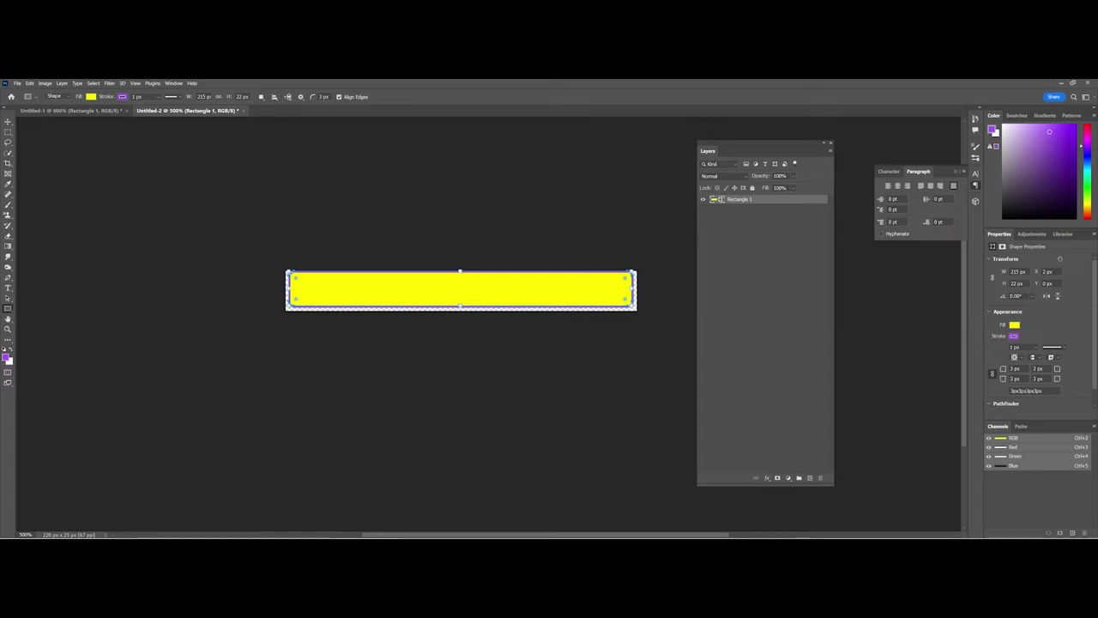
pyautogui.press('v')
pyautogui.moveTo(596, 293); pyautogui.dragTo(598, 295)
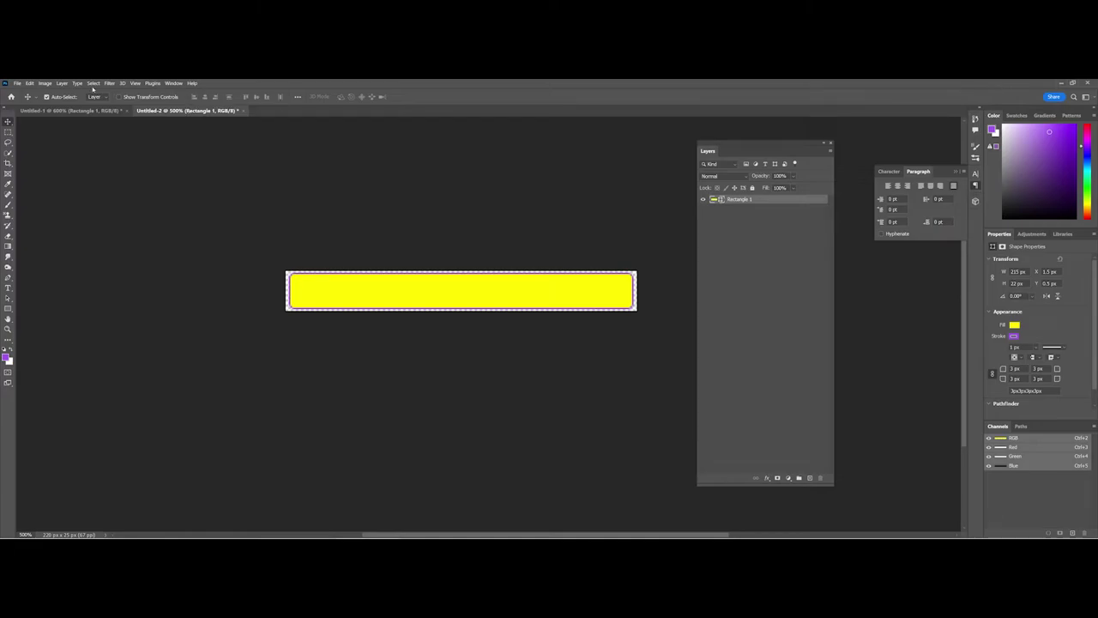
# Step: Quick Export the yellow bar as PNG named button2Base into the UMG_Graphics folder
pyautogui.click(17, 83)
pyautogui.moveTo(77, 200)
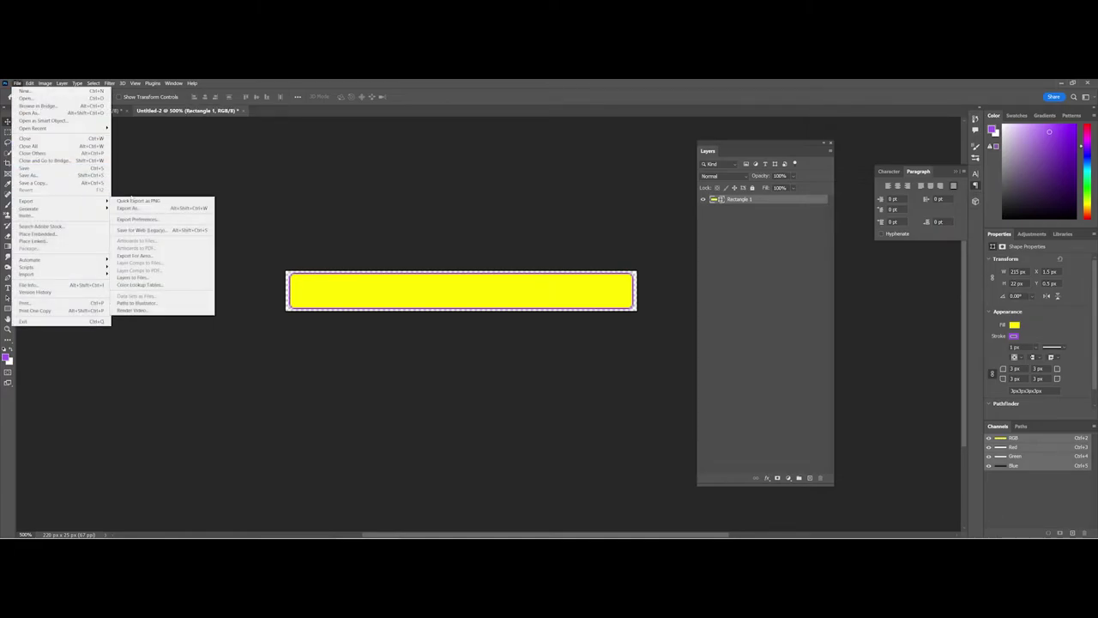
pyautogui.click(162, 200)
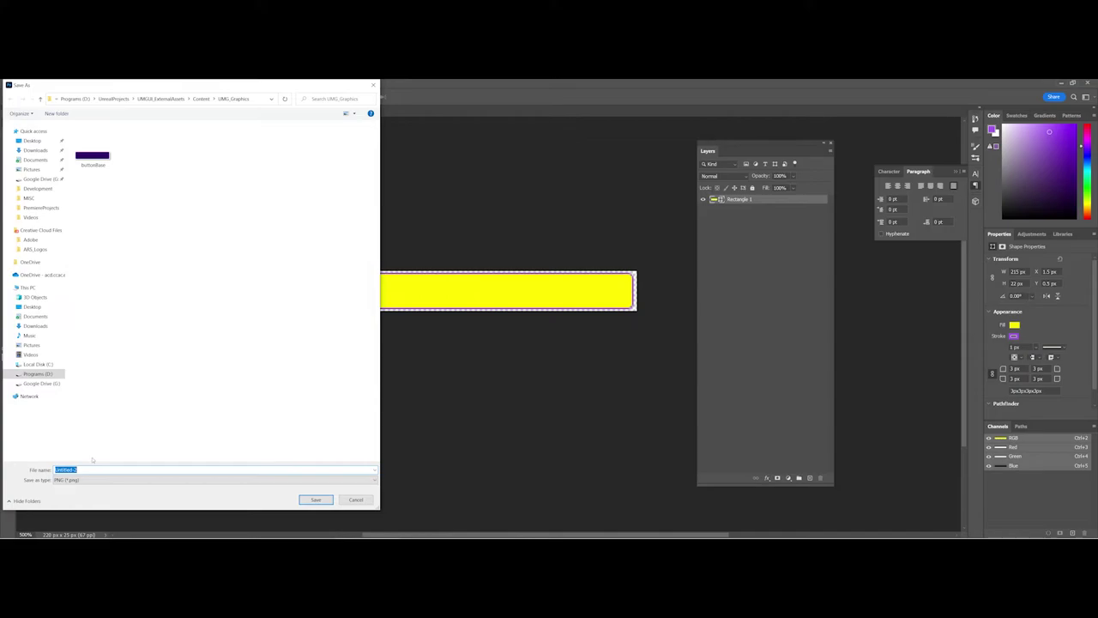
pyautogui.write('button2Base')
pyautogui.click(317, 503)
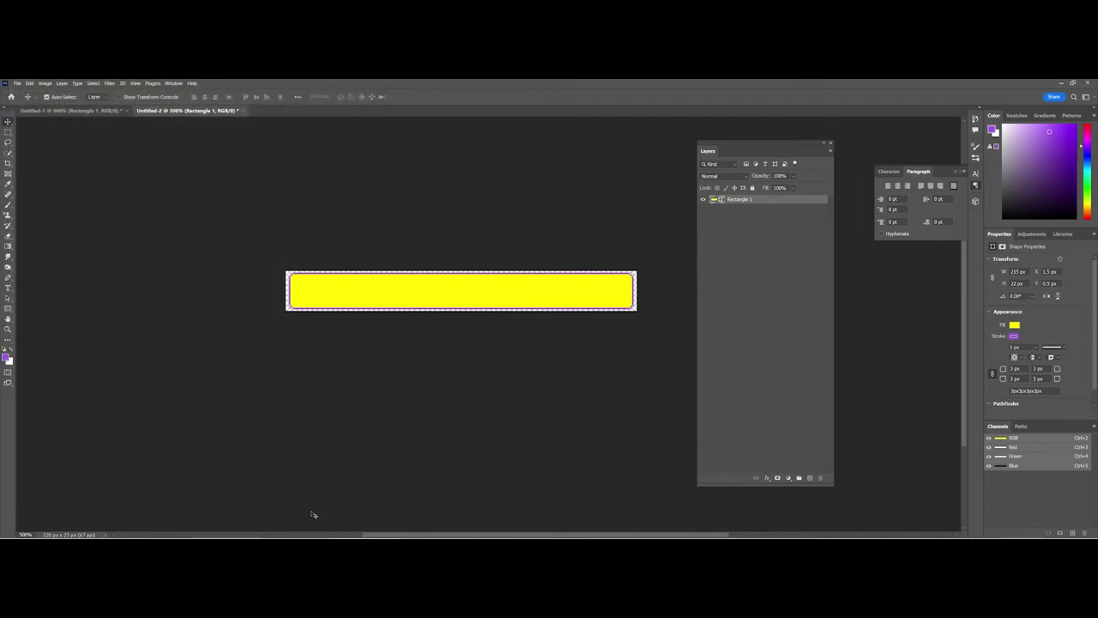
# Step: Import button2Base into Unreal and set it as Button_216's Normal image
pyautogui.hotkey('alt', 'Tab')
pyautogui.hotkey('alt', 'Tab')
pyautogui.hotkey('alt', 'Tab')
pyautogui.hotkey('alt', 'Tab')
pyautogui.hotkey('alt', 'Tab')
pyautogui.hotkey('alt', 'Tab')
pyautogui.hotkey('alt', 'Tab')
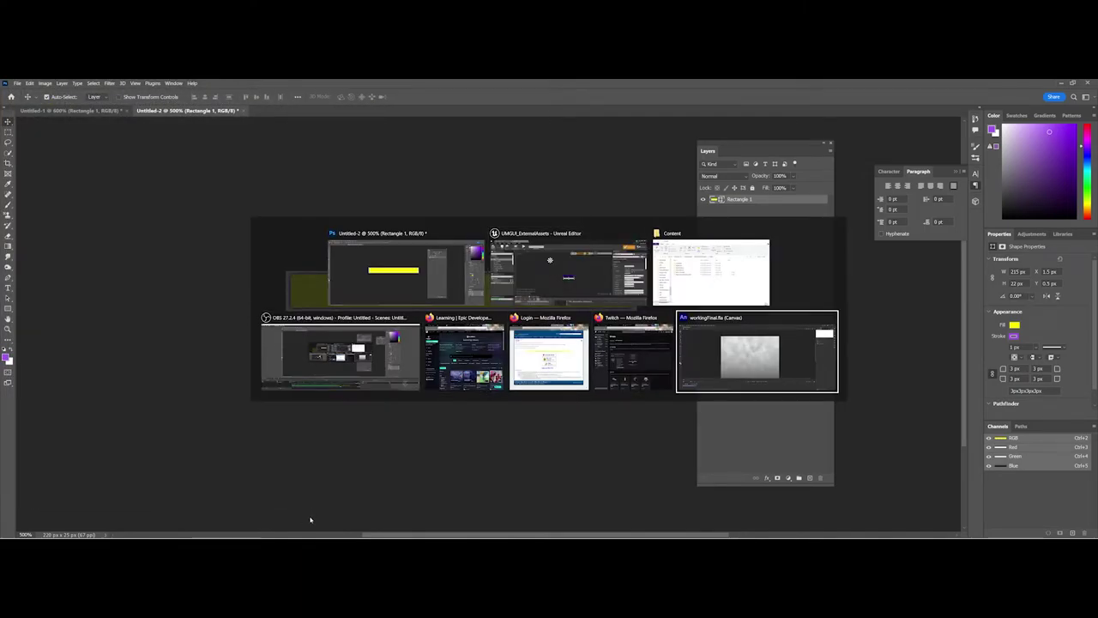
pyautogui.hotkey('alt', 'Tab')
pyautogui.hotkey('alt', 'Tab')
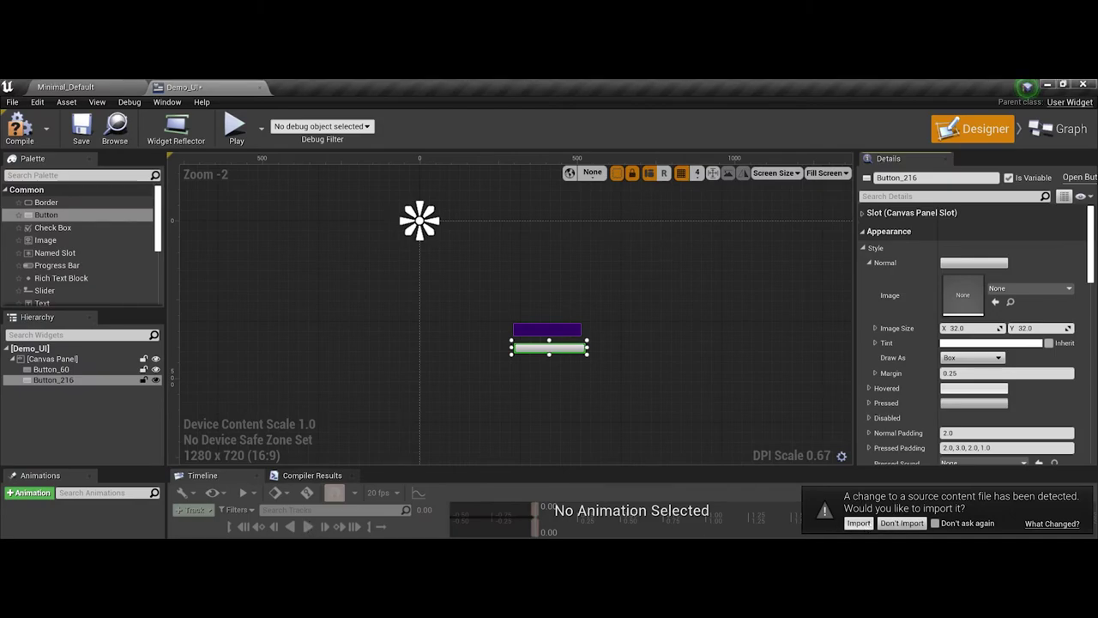
pyautogui.click(858, 522)
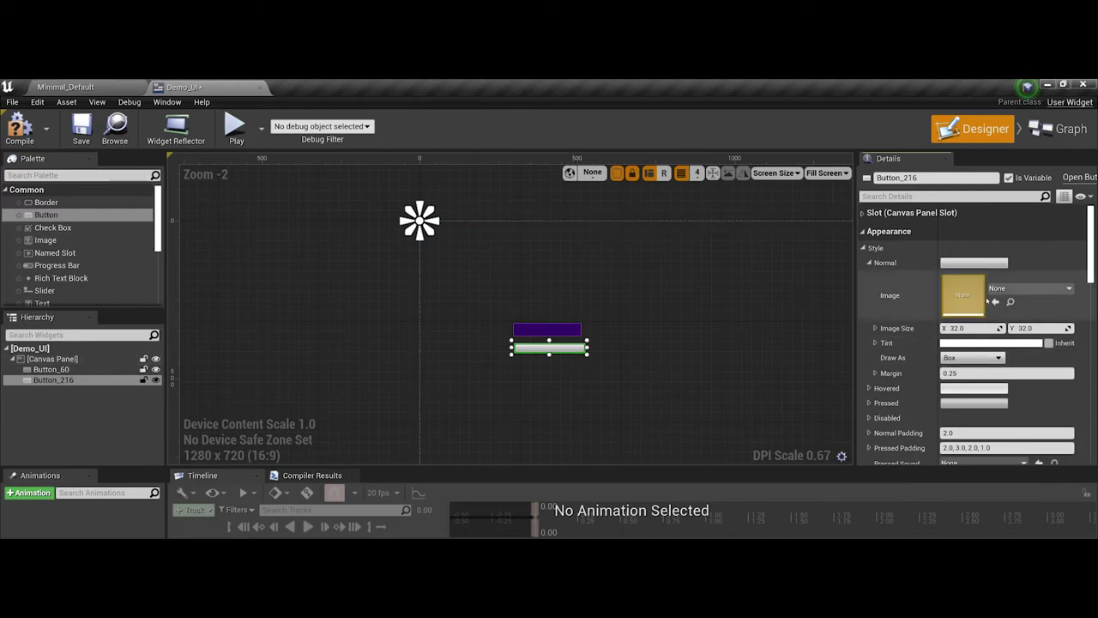
pyautogui.click(996, 289)
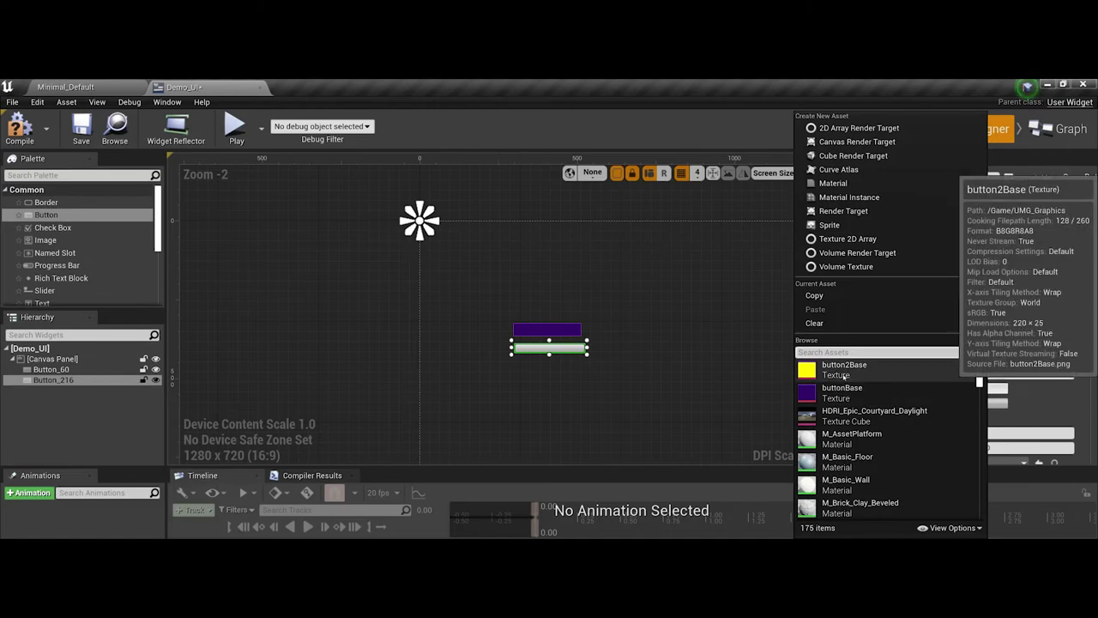
pyautogui.click(846, 375)
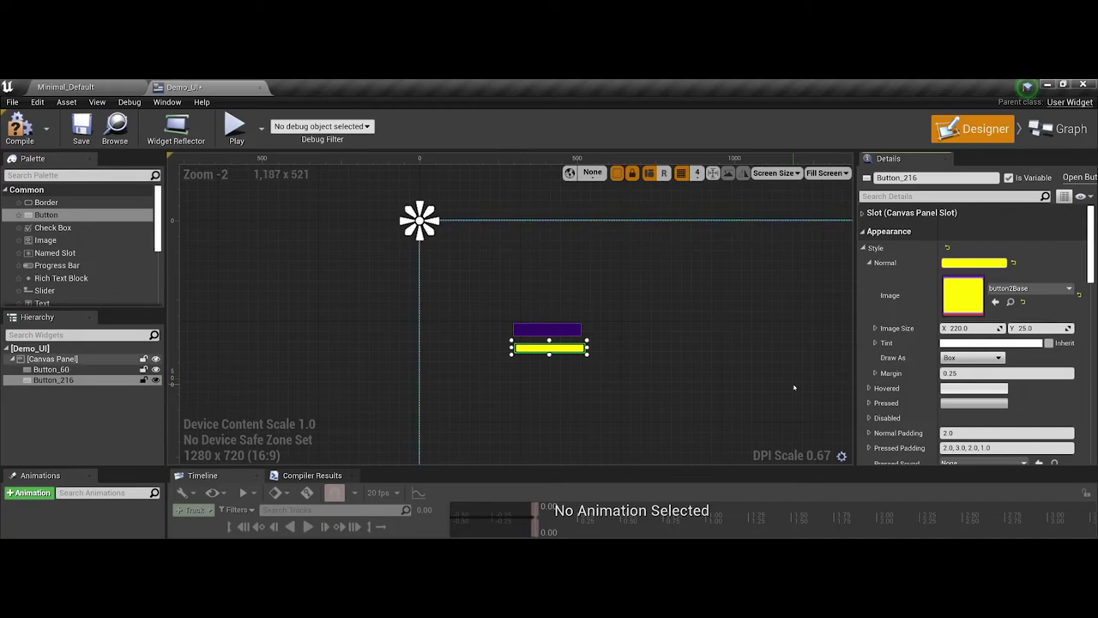
pyautogui.click(793, 388)
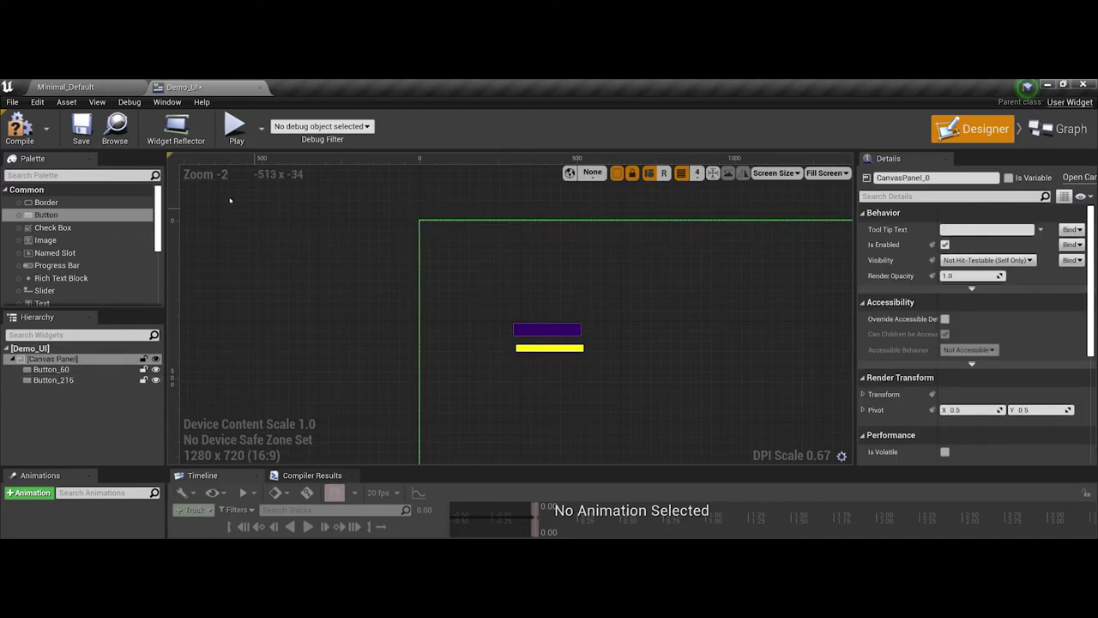
# Step: Save Demo_UI and play-test the Minimal_Default level, clicking the yellow button
pyautogui.click(81, 127)
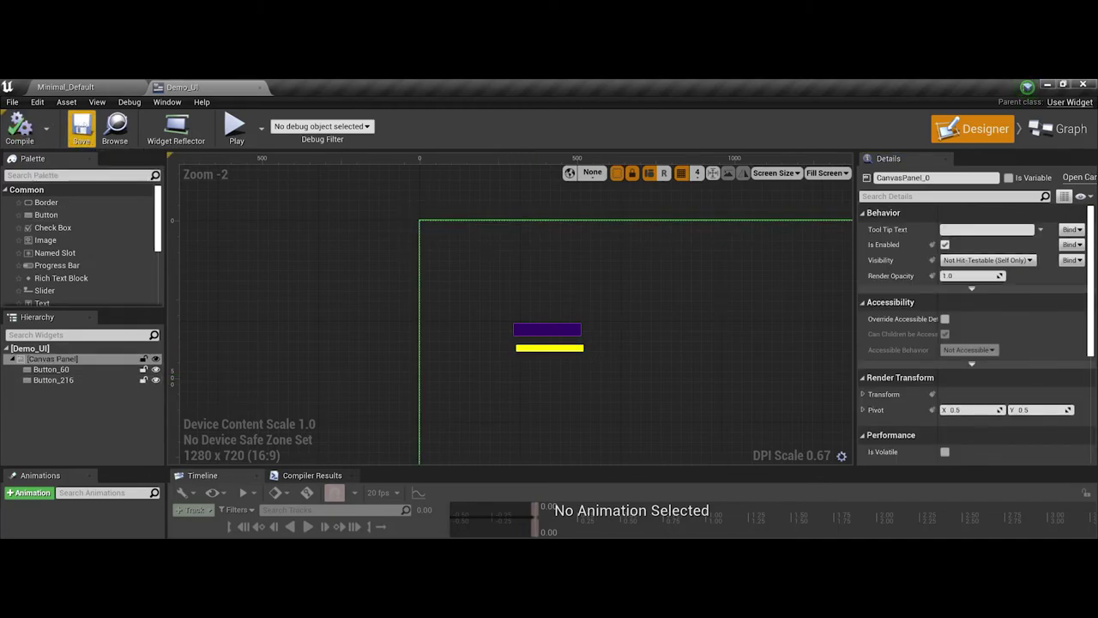
pyautogui.click(90, 93)
pyautogui.click(737, 124)
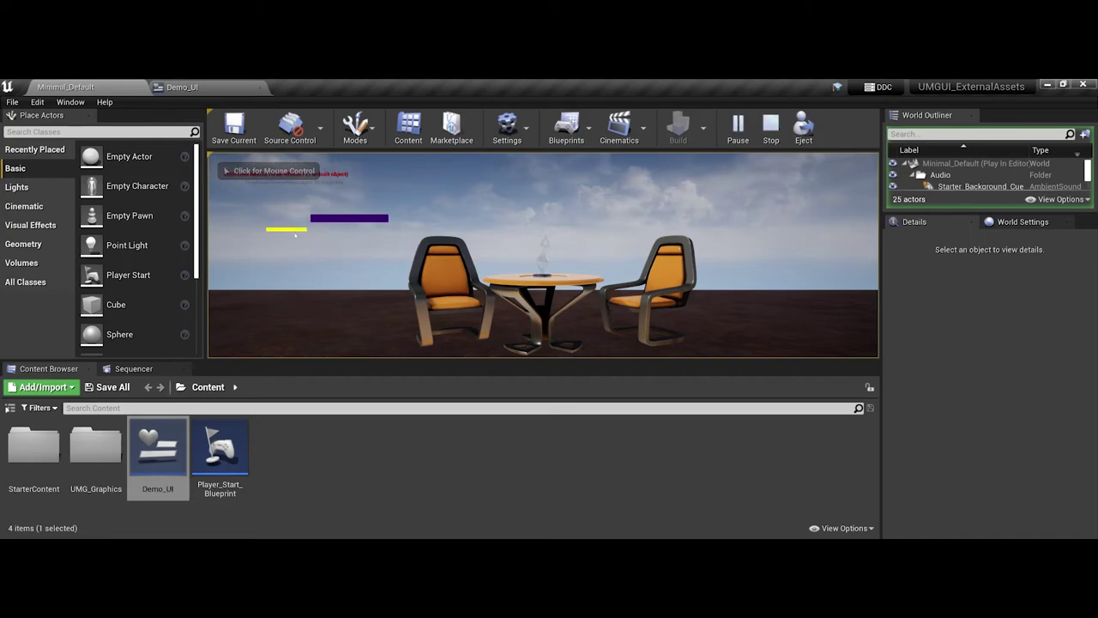
pyautogui.click(297, 230)
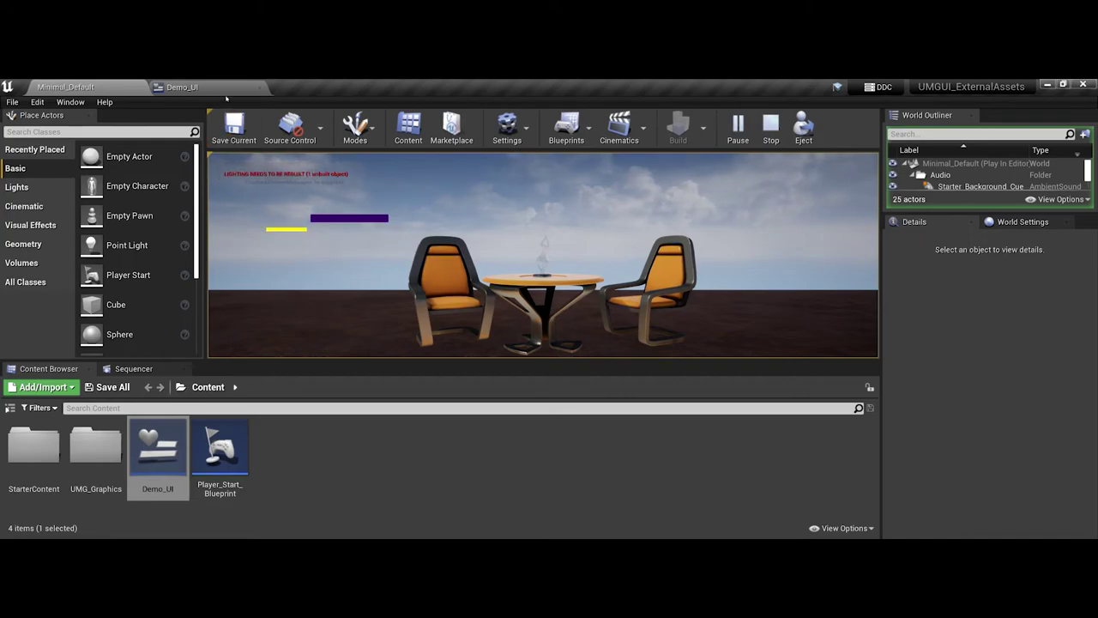
pyautogui.click(770, 126)
# Step: Move Button_216's anchor downward and shift the button slightly left
pyautogui.click(182, 87)
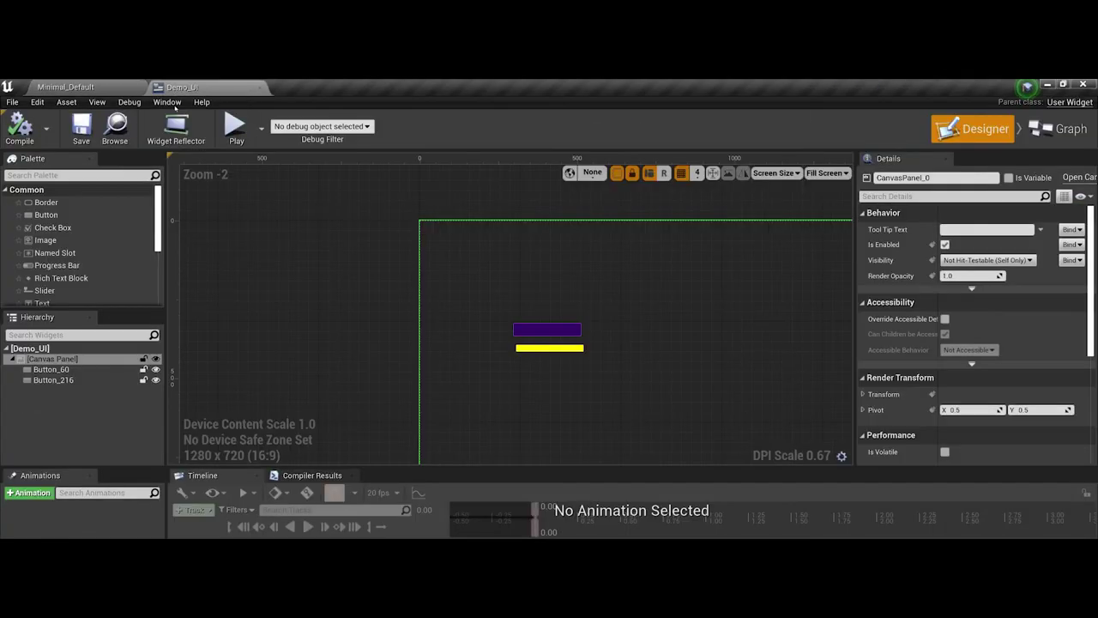
pyautogui.click(560, 349)
pyautogui.moveTo(422, 222); pyautogui.dragTo(589, 436)
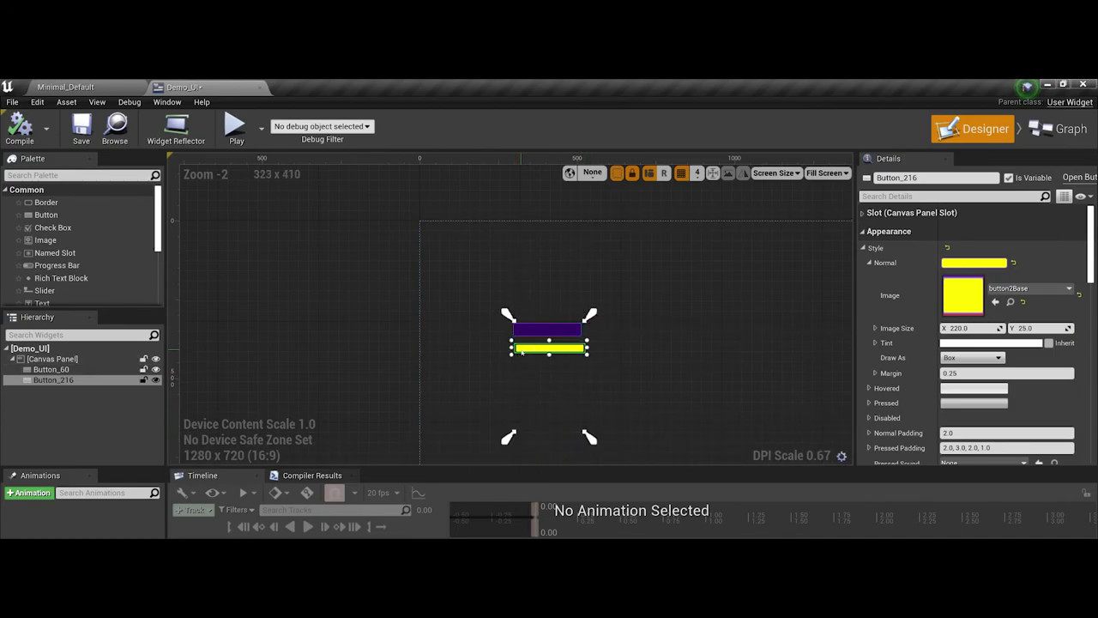
pyautogui.moveTo(522, 351); pyautogui.dragTo(519, 351)
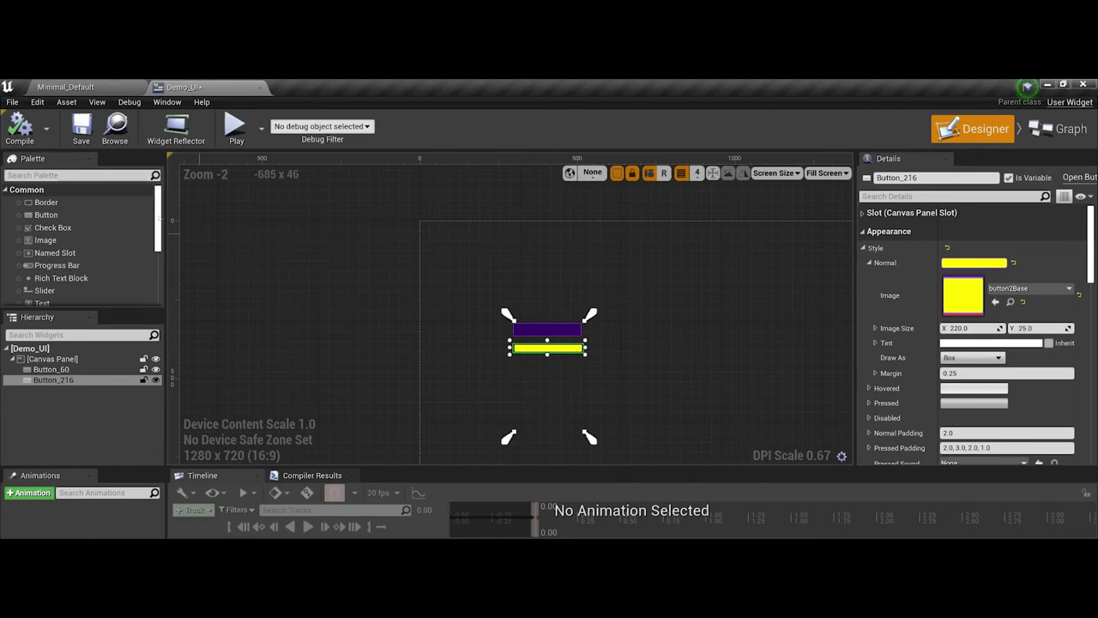
# Step: Play the Minimal_Default level to check both buttons in-game, then return to the Demo_UI designer
pyautogui.click(72, 88)
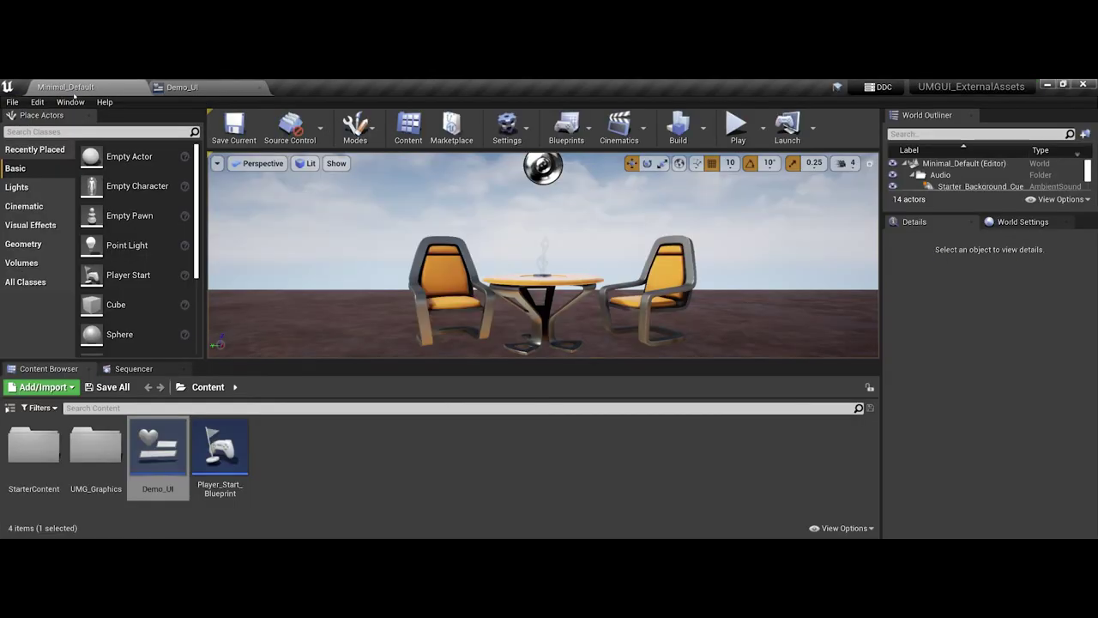
pyautogui.click(737, 127)
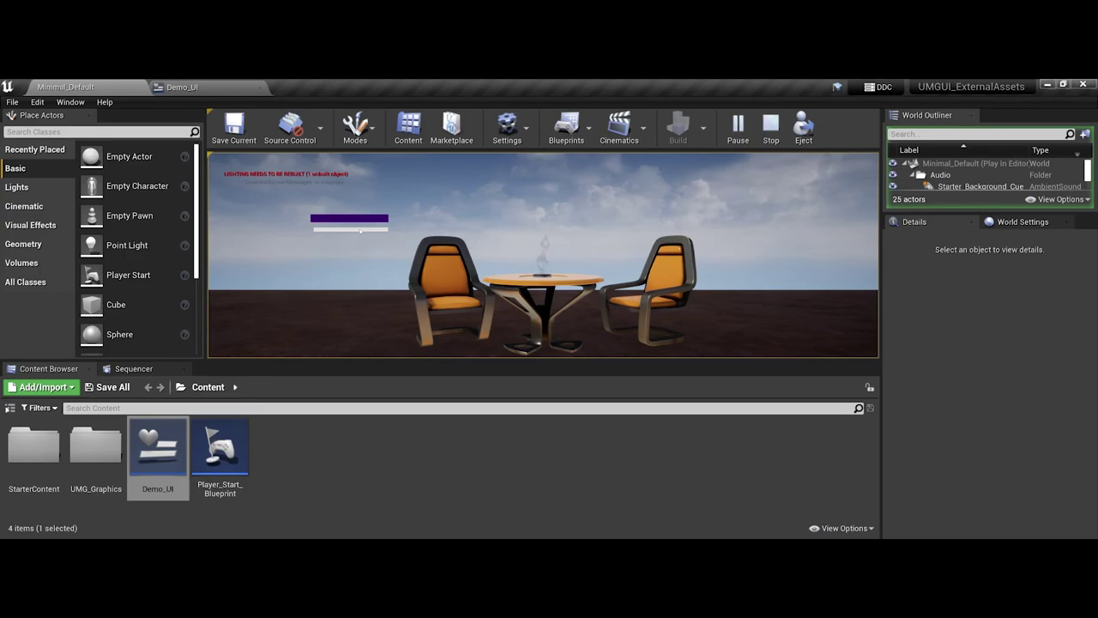
pyautogui.click(771, 127)
pyautogui.click(182, 86)
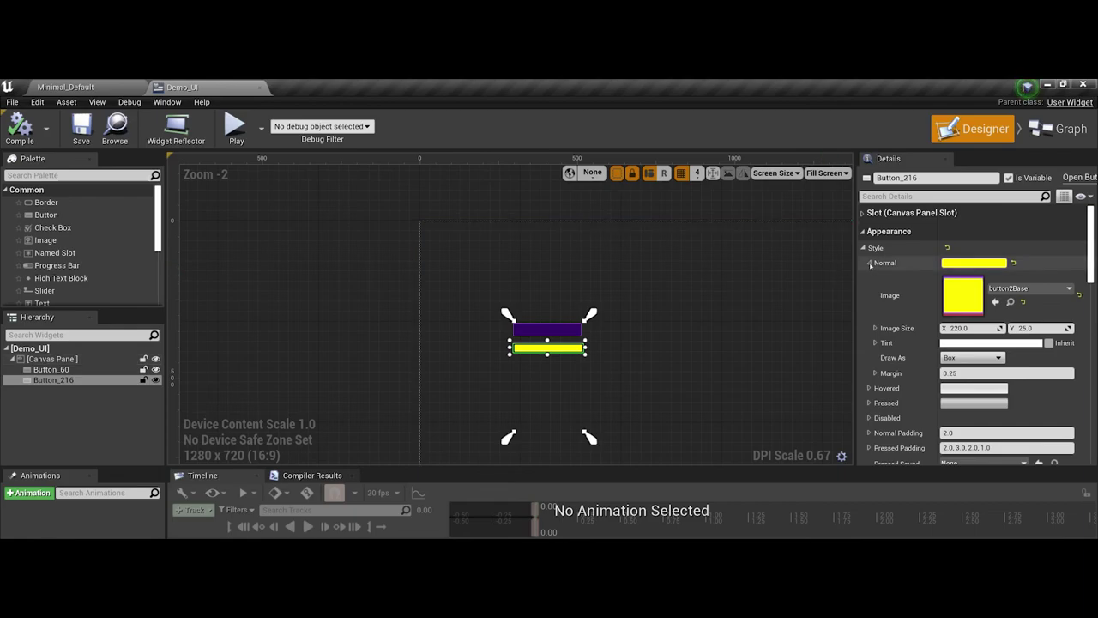
# Step: Inspect Button_216's Normal, Hovered and Pressed style sections, then go back to Minimal_Default
pyautogui.click(870, 263)
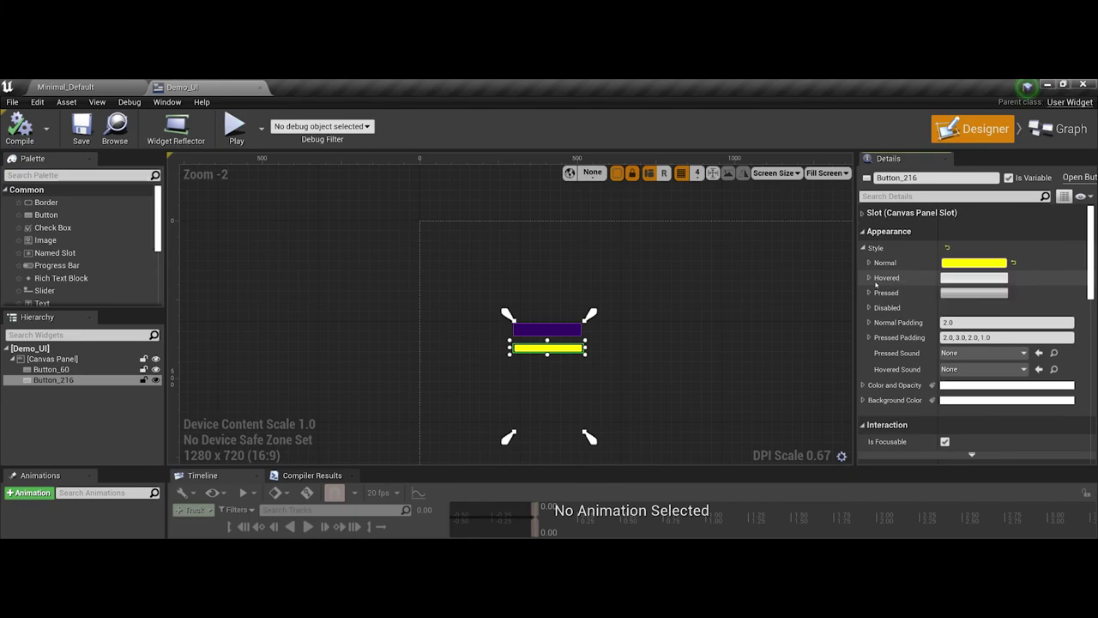
pyautogui.click(870, 278)
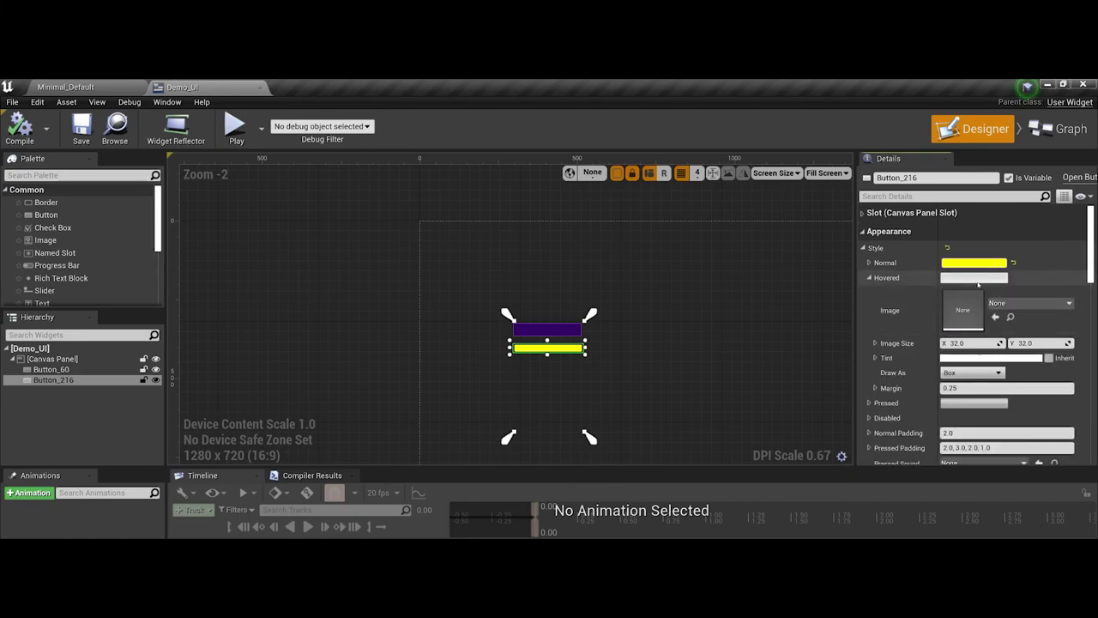
pyautogui.click(871, 279)
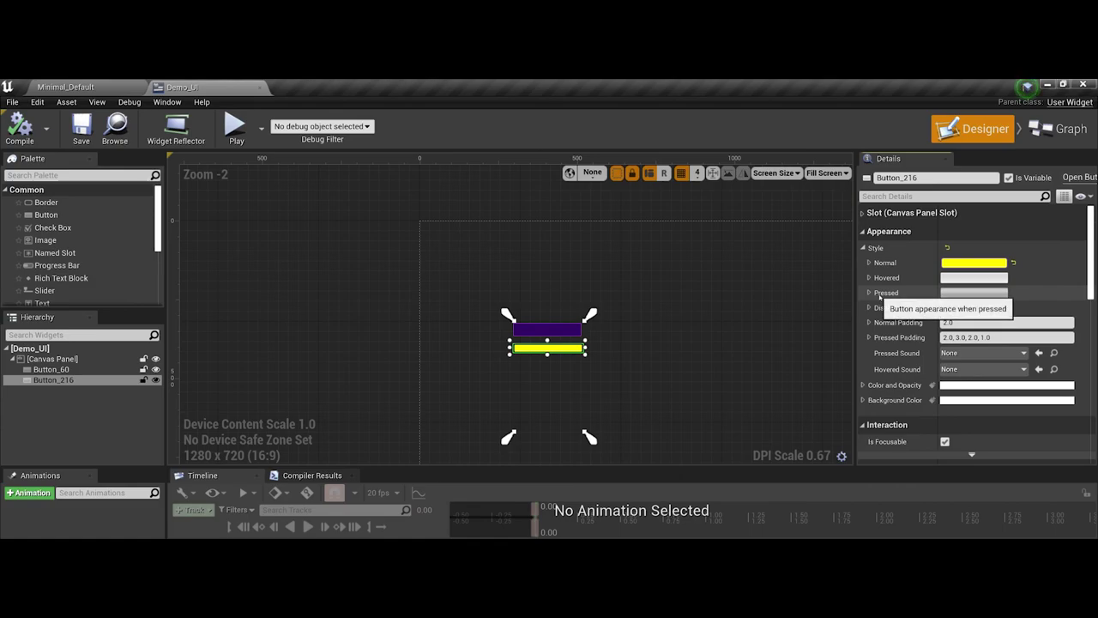
pyautogui.click(870, 294)
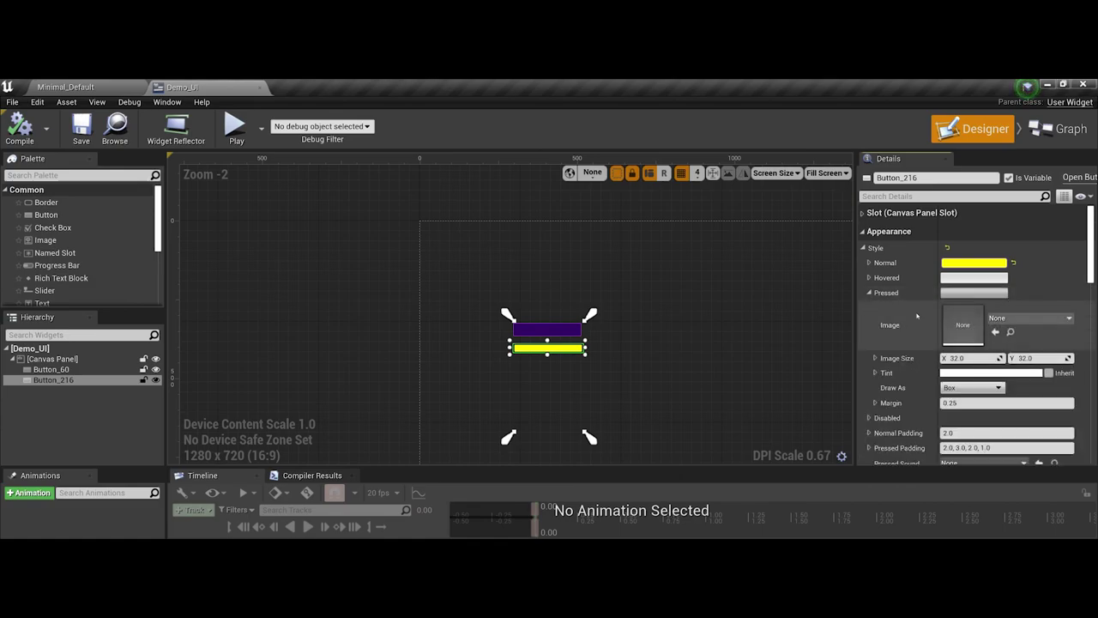
pyautogui.click(870, 293)
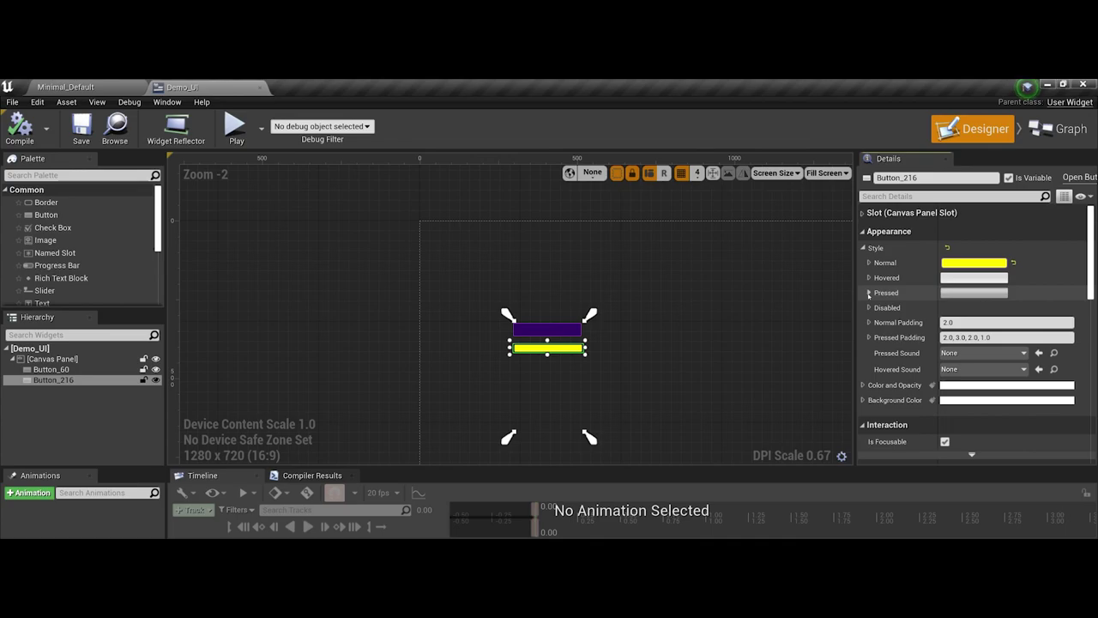
pyautogui.click(60, 86)
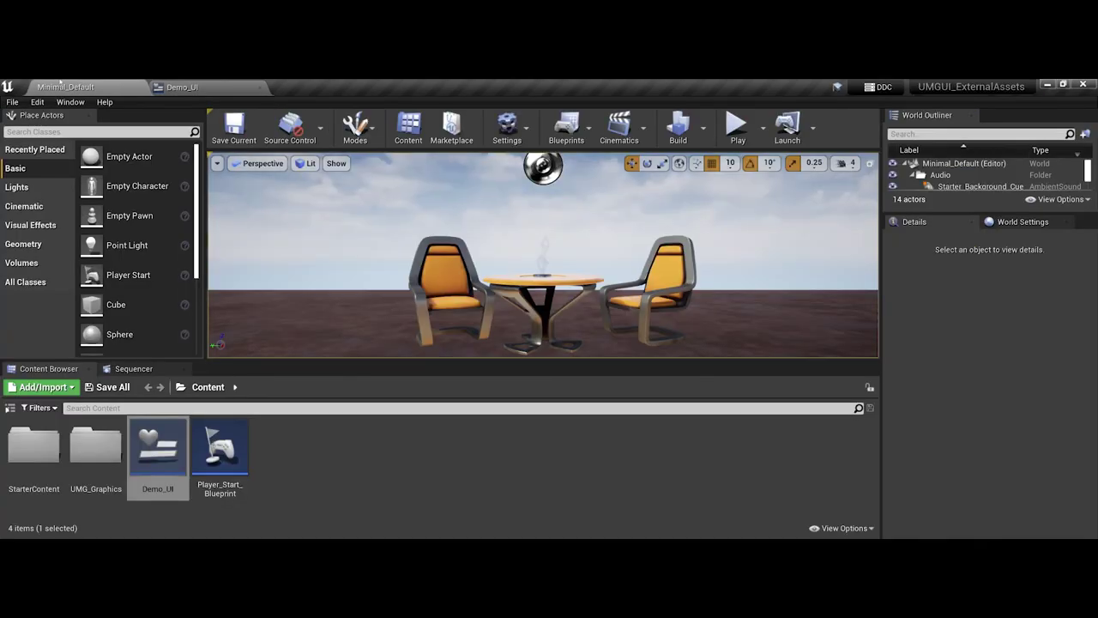